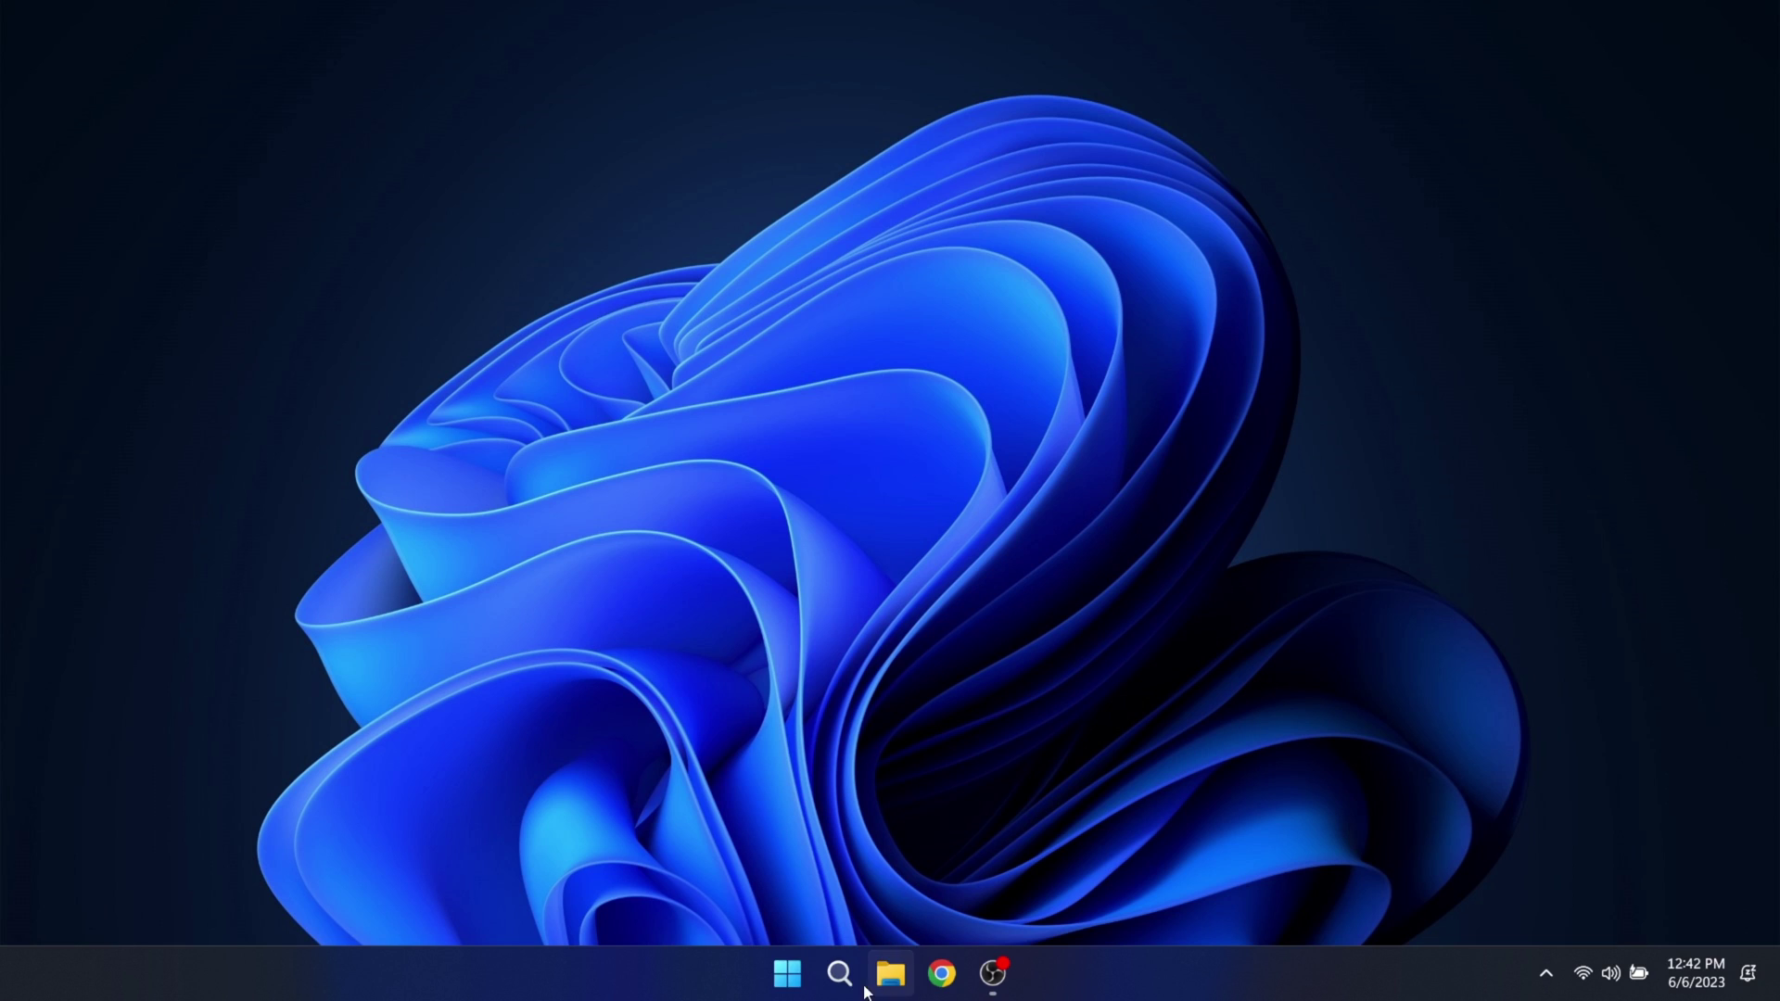
Step: Launch Adobe Photoshop (Beta) from the Windows Start menu
key(super)
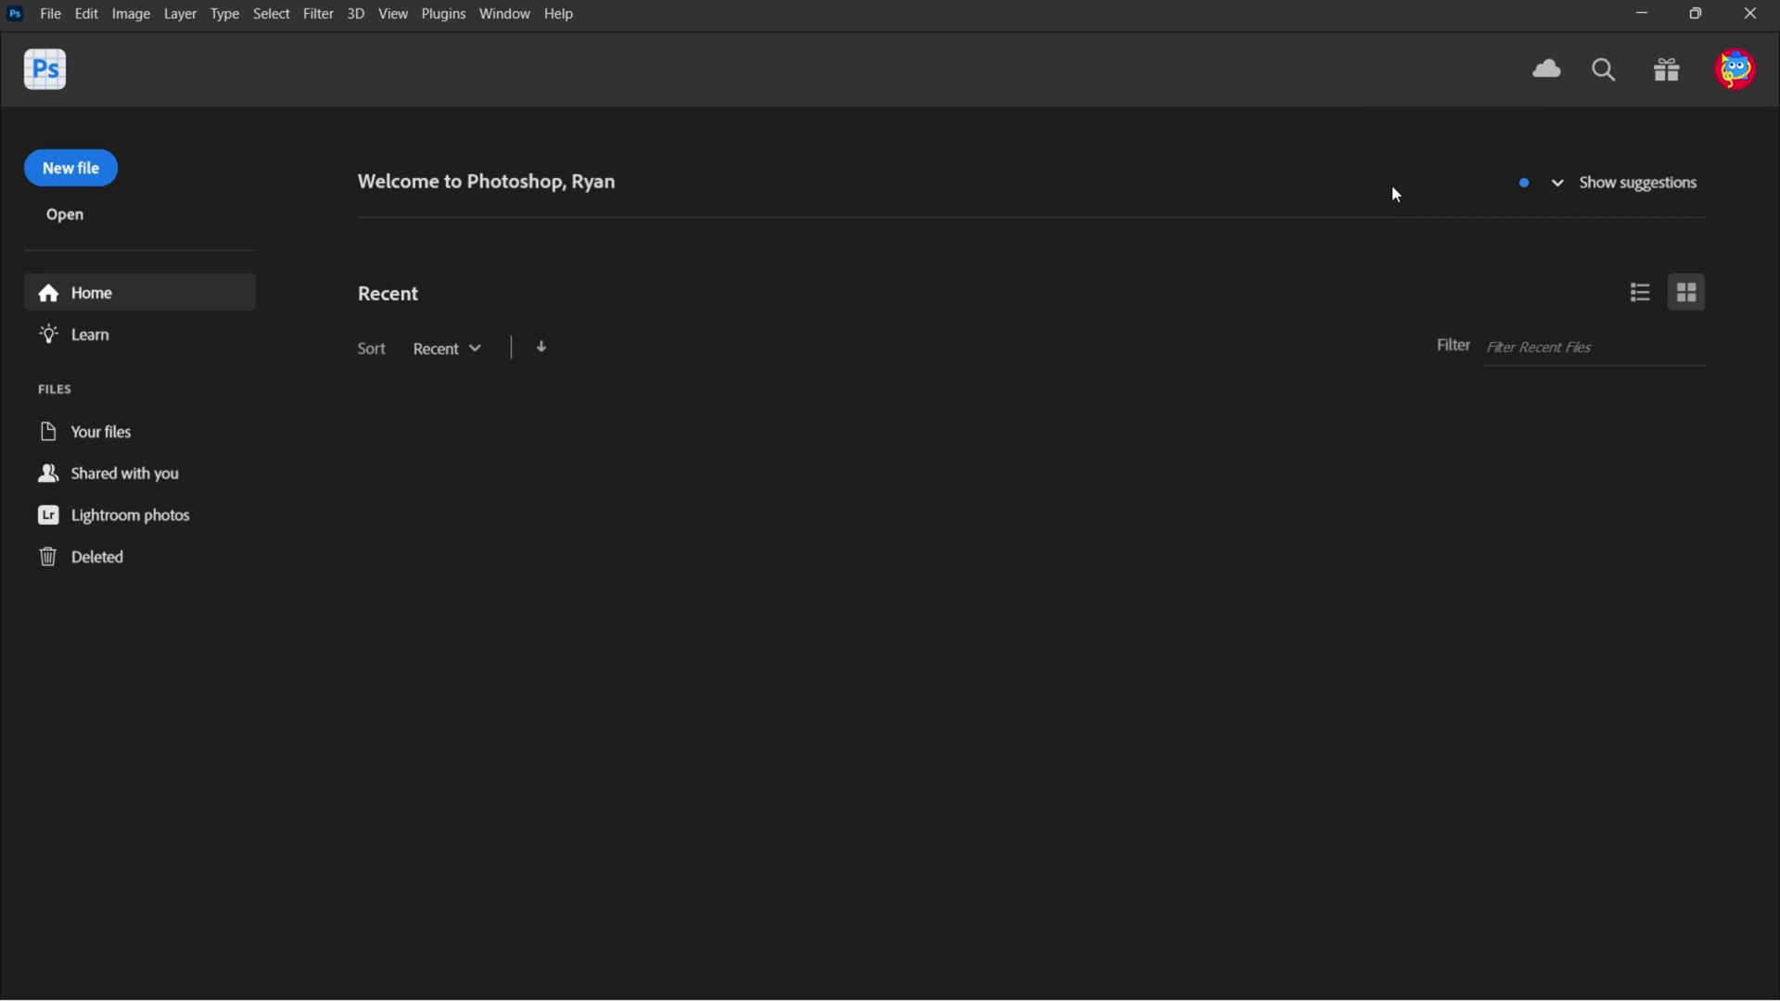
Step: Create a blank 1280×720 px document, try Generative Fill on a rectangular selection, then deselect
click(108, 173)
double_click(408, 512)
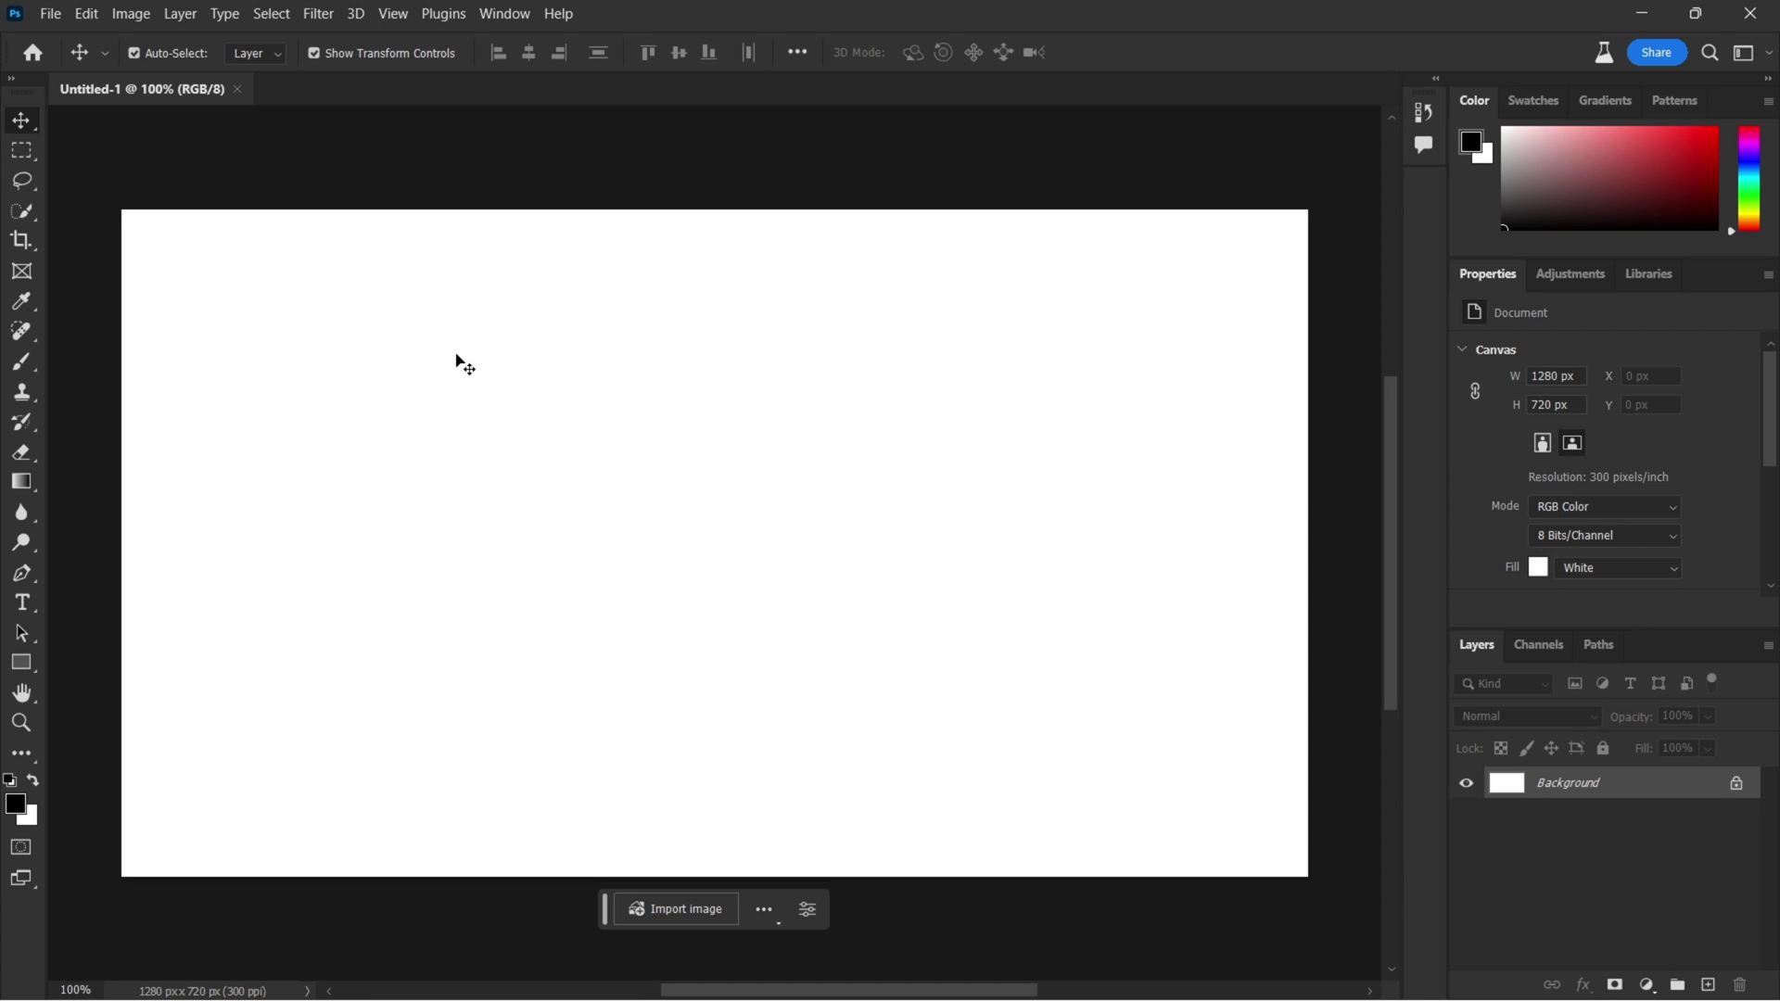
key(m)
drag(351, 397, 955, 577)
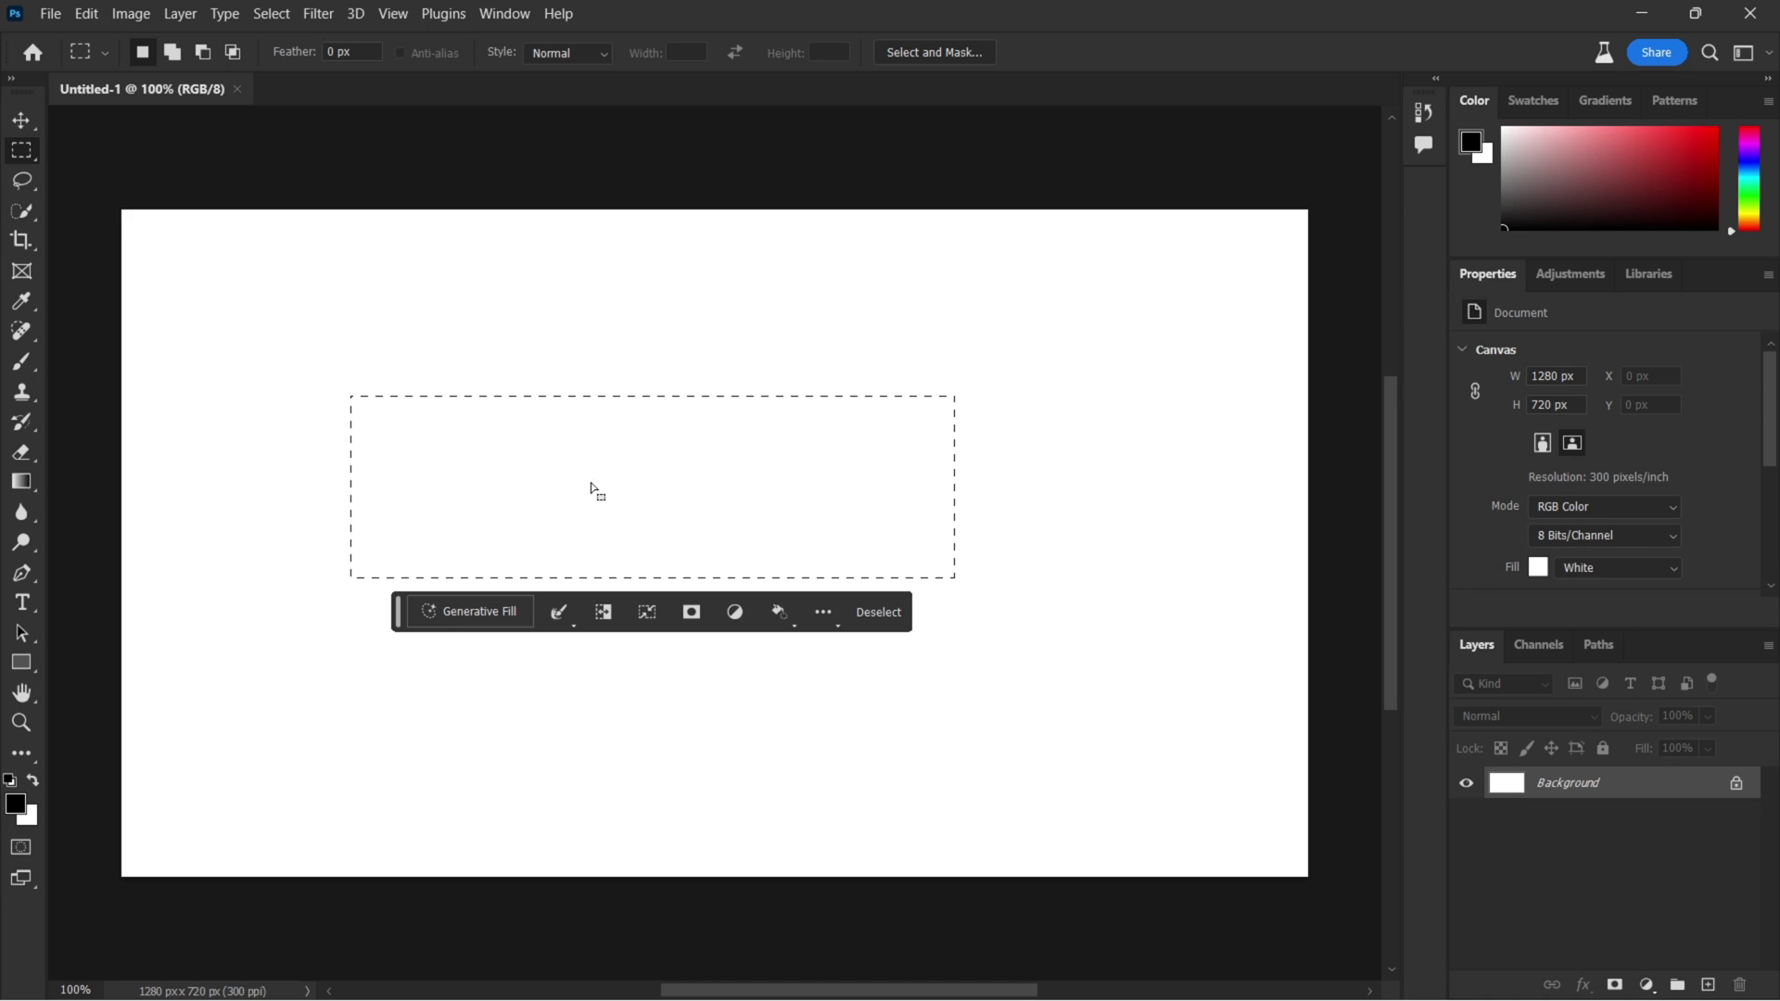
click(446, 612)
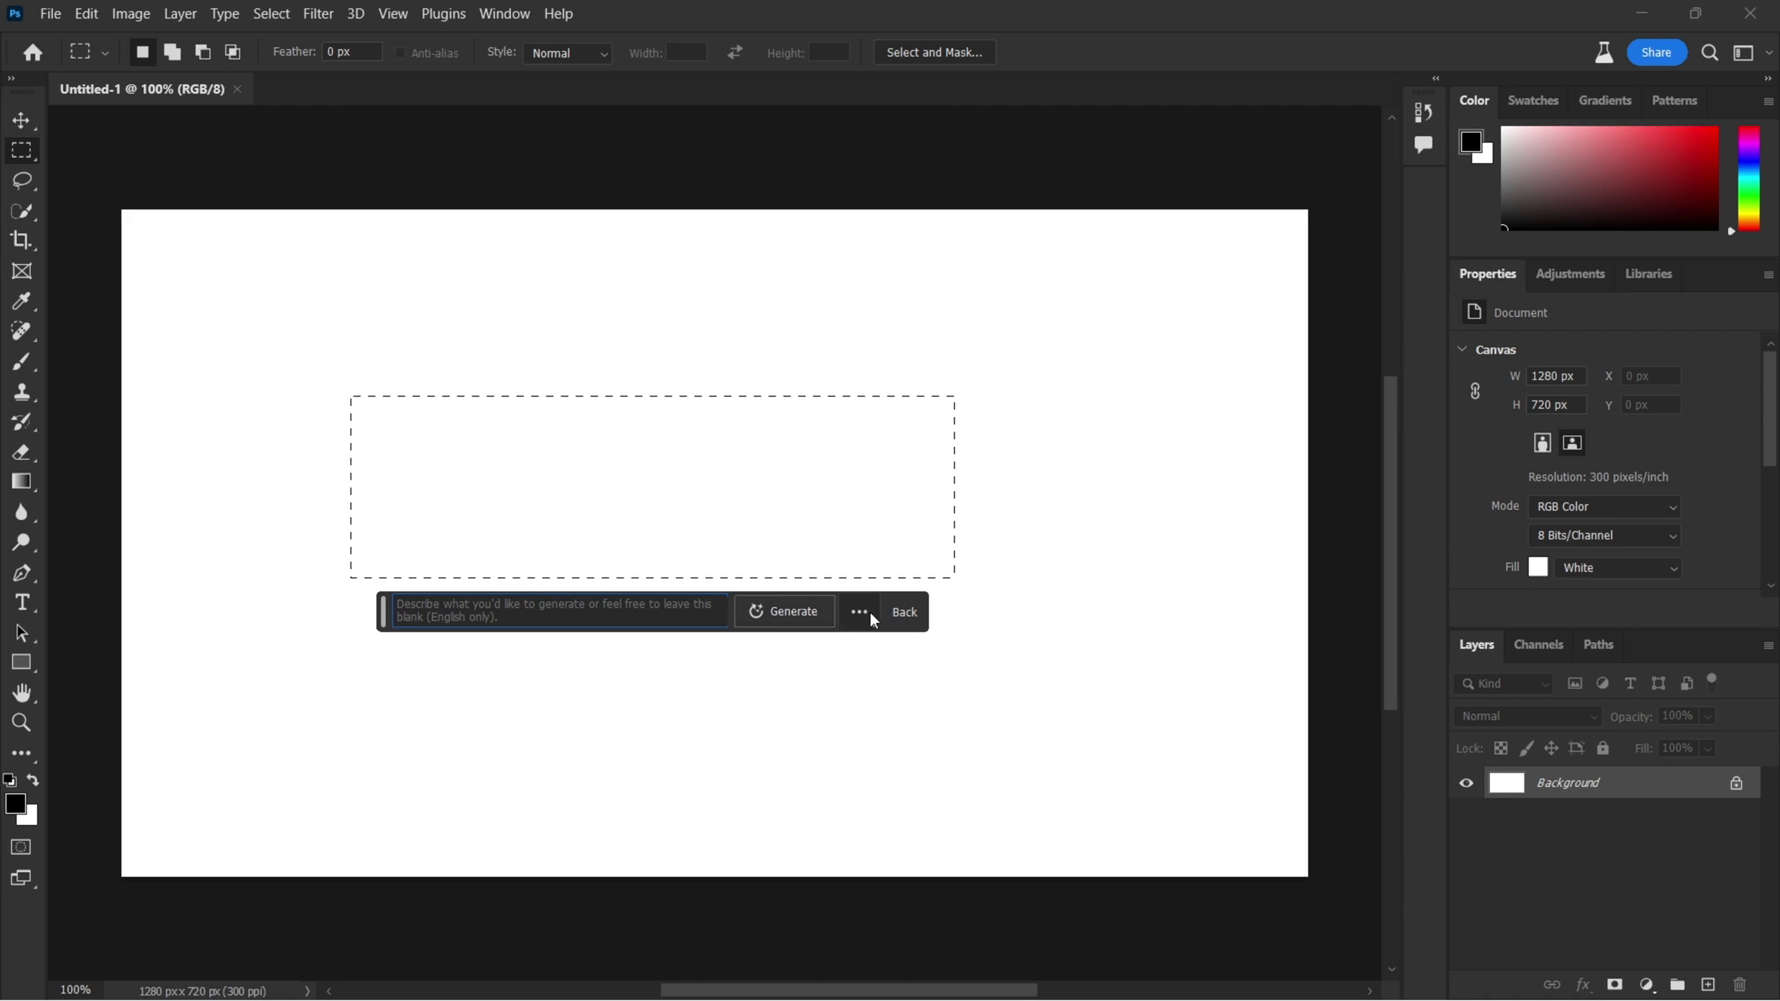
click(904, 612)
click(865, 628)
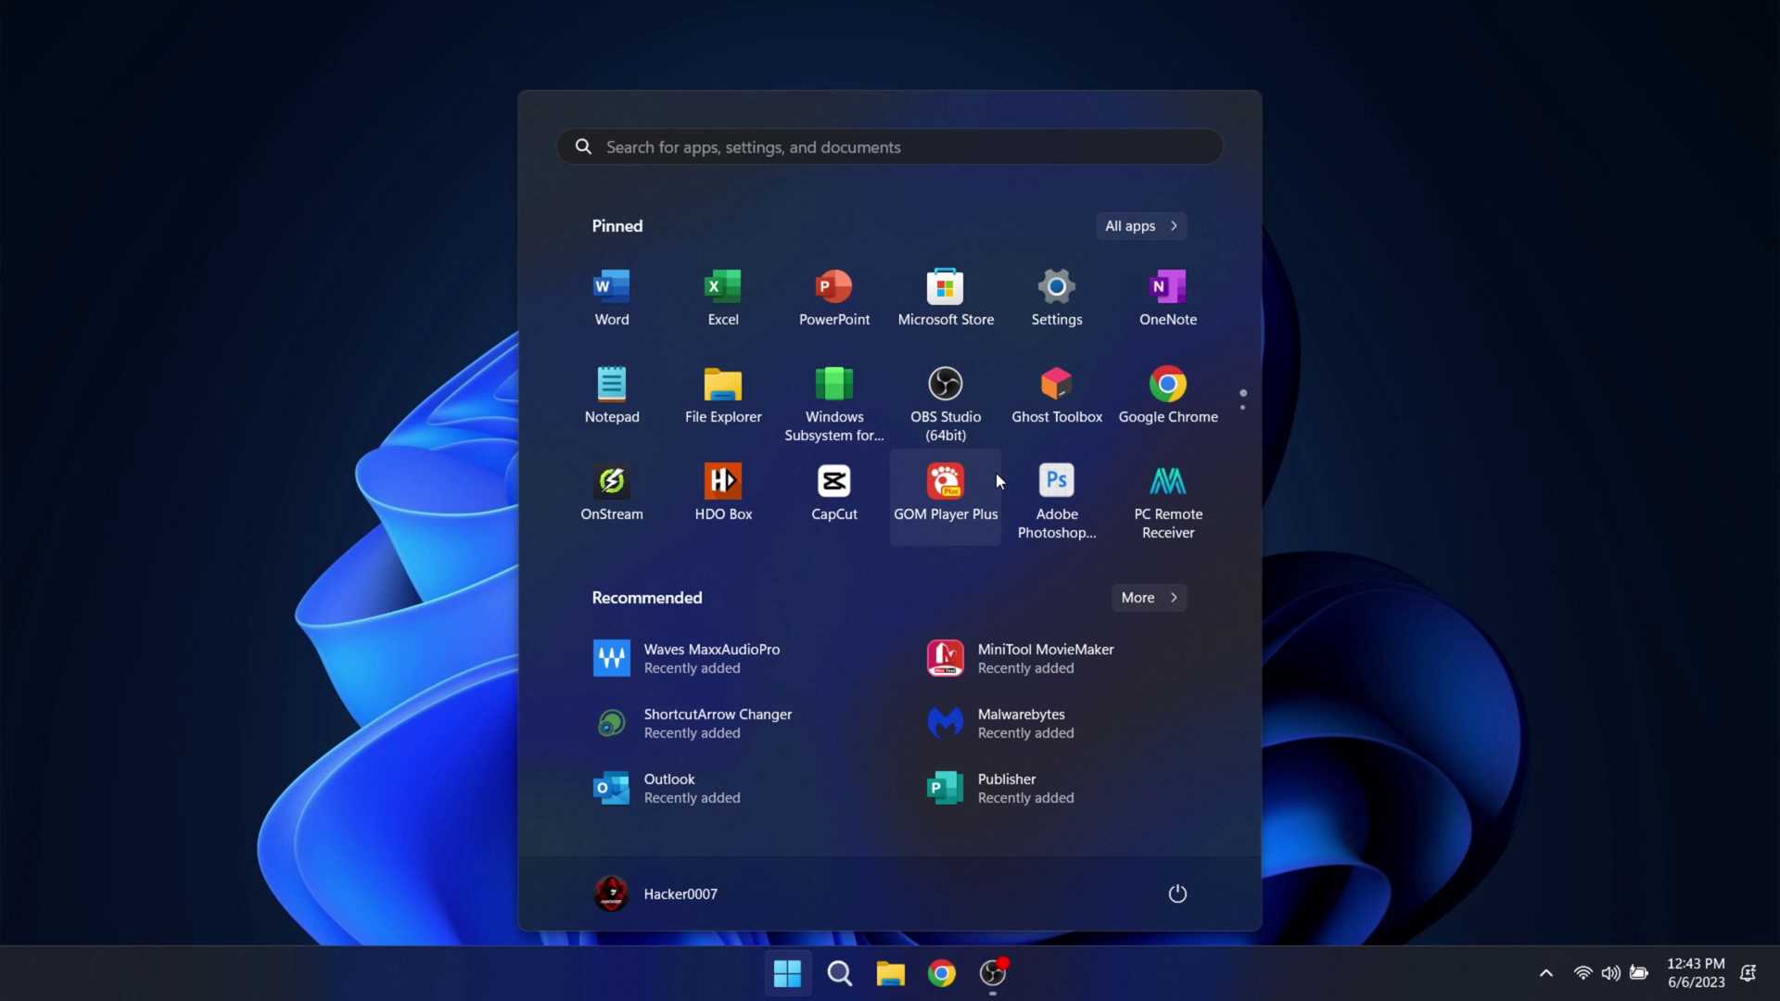
Step: Search the Start menu for 'creati', launch Adobe Creative Cloud, and maximise its window
scroll(996, 472, down, 1)
text(creati)
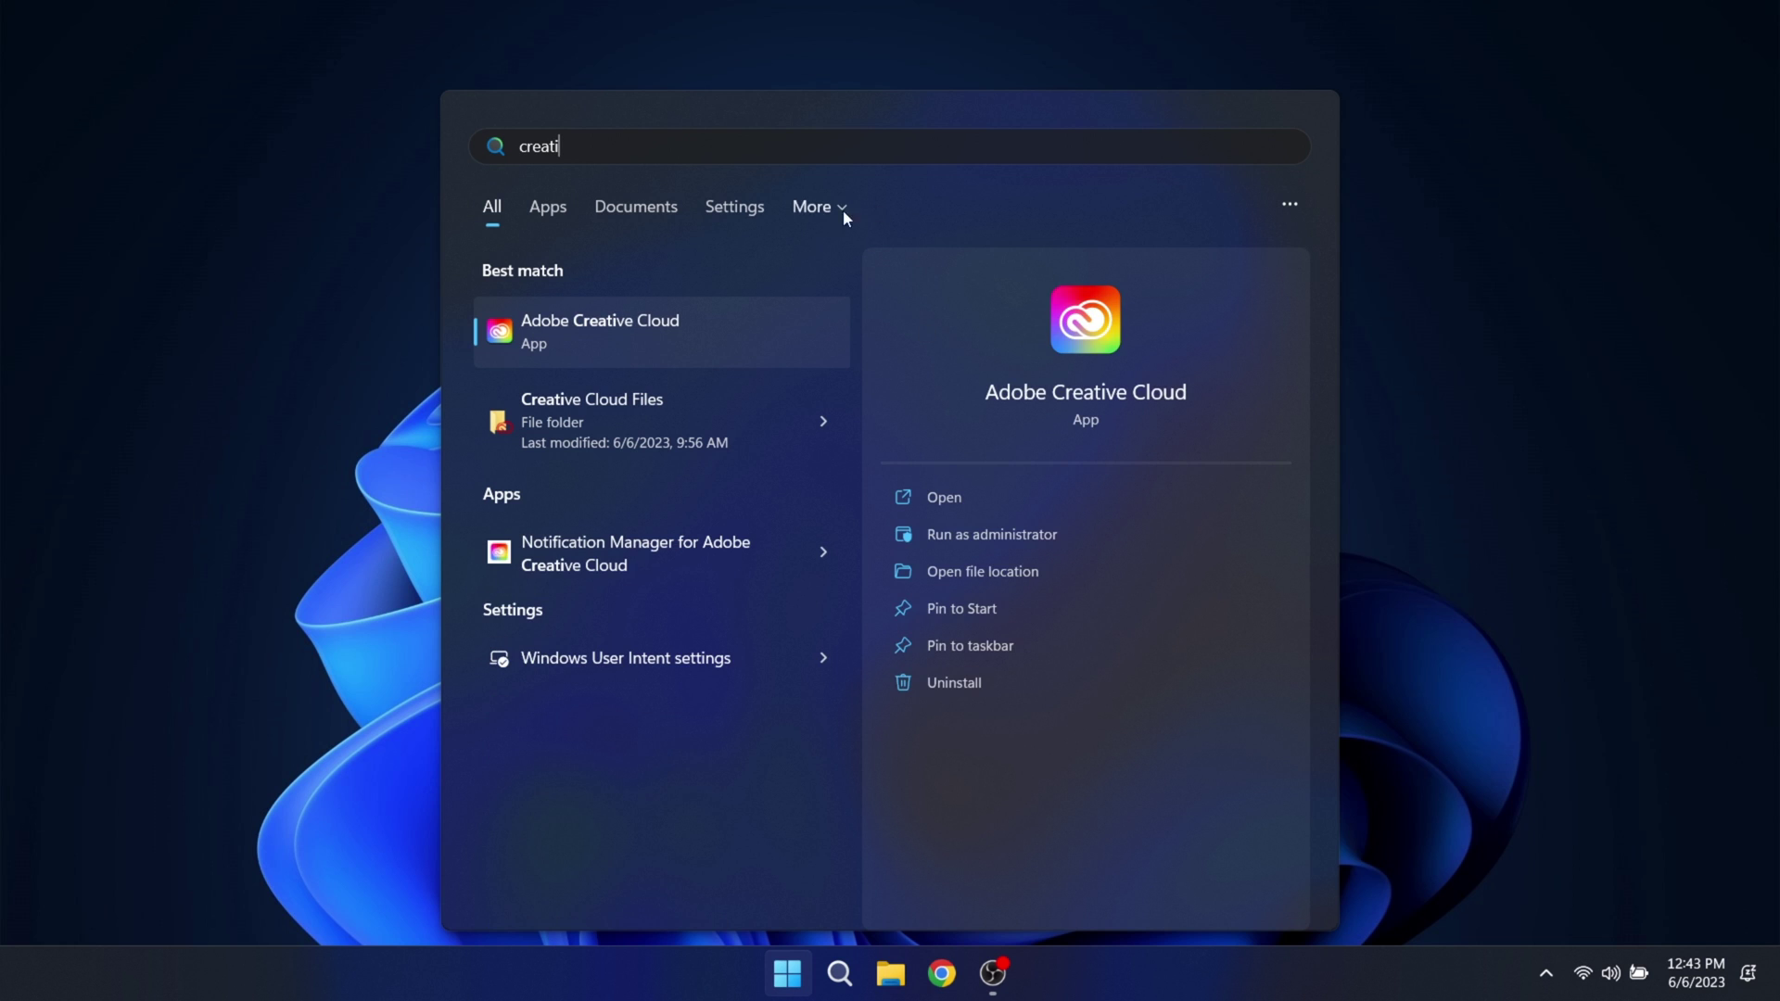
click(708, 321)
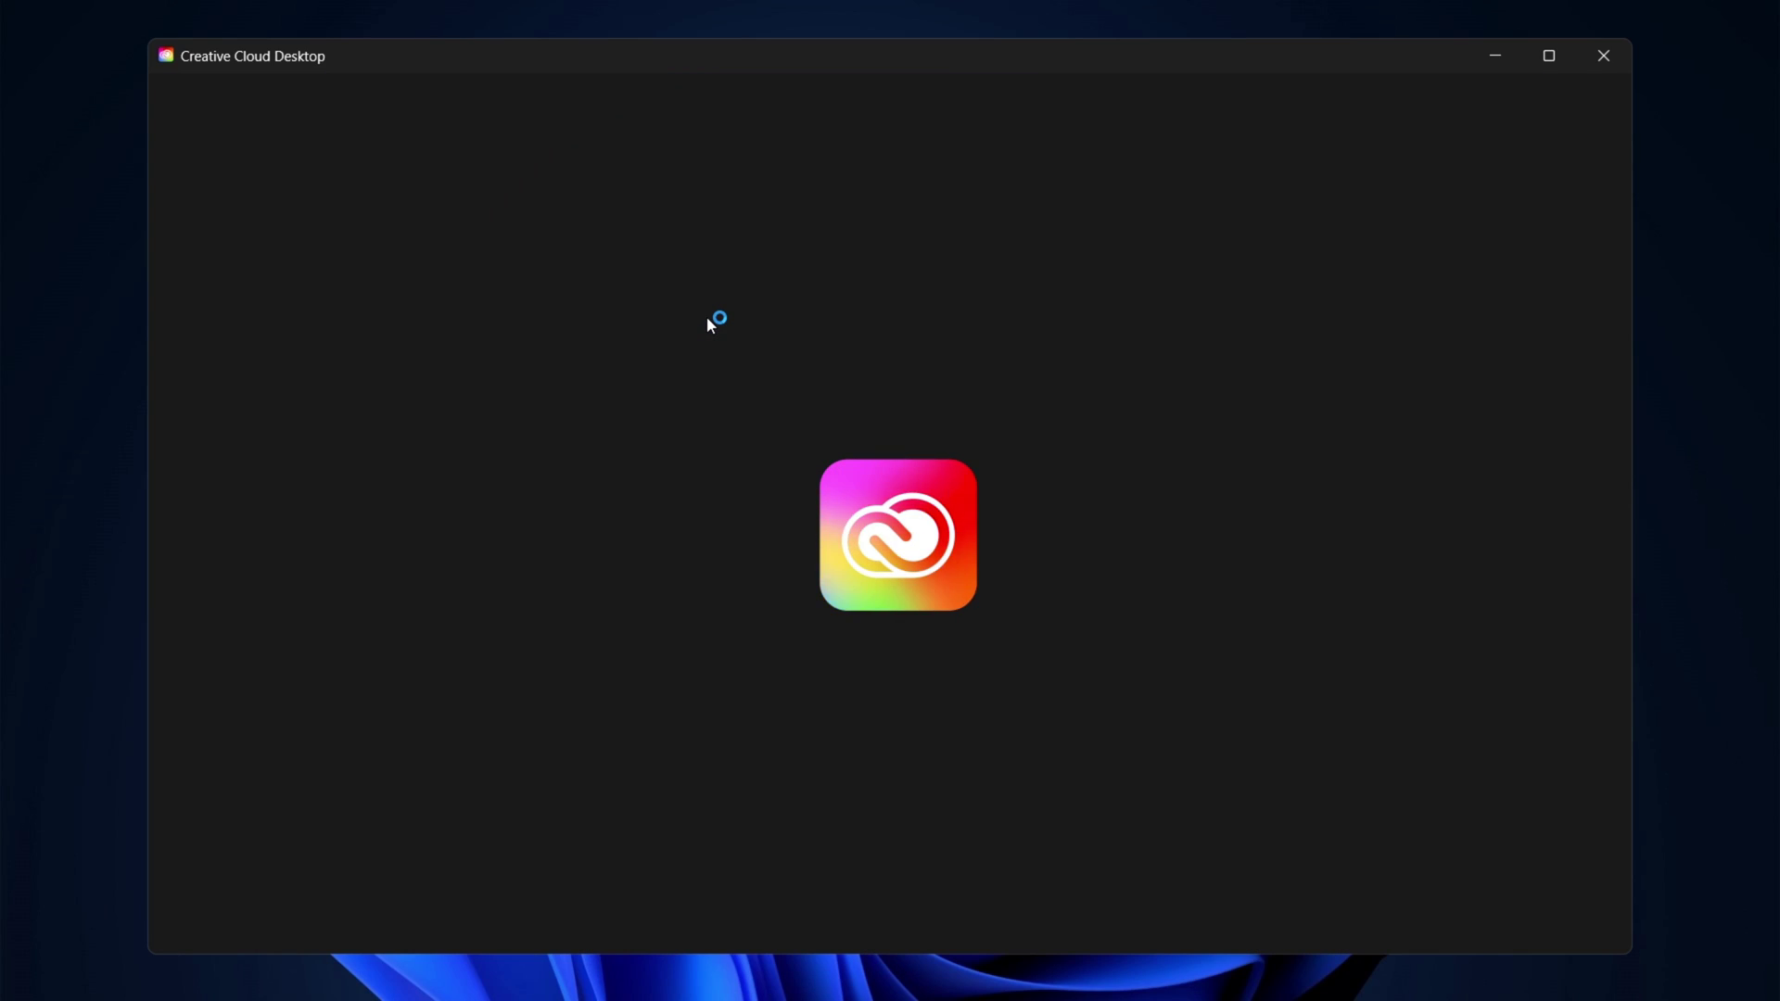
click(1548, 56)
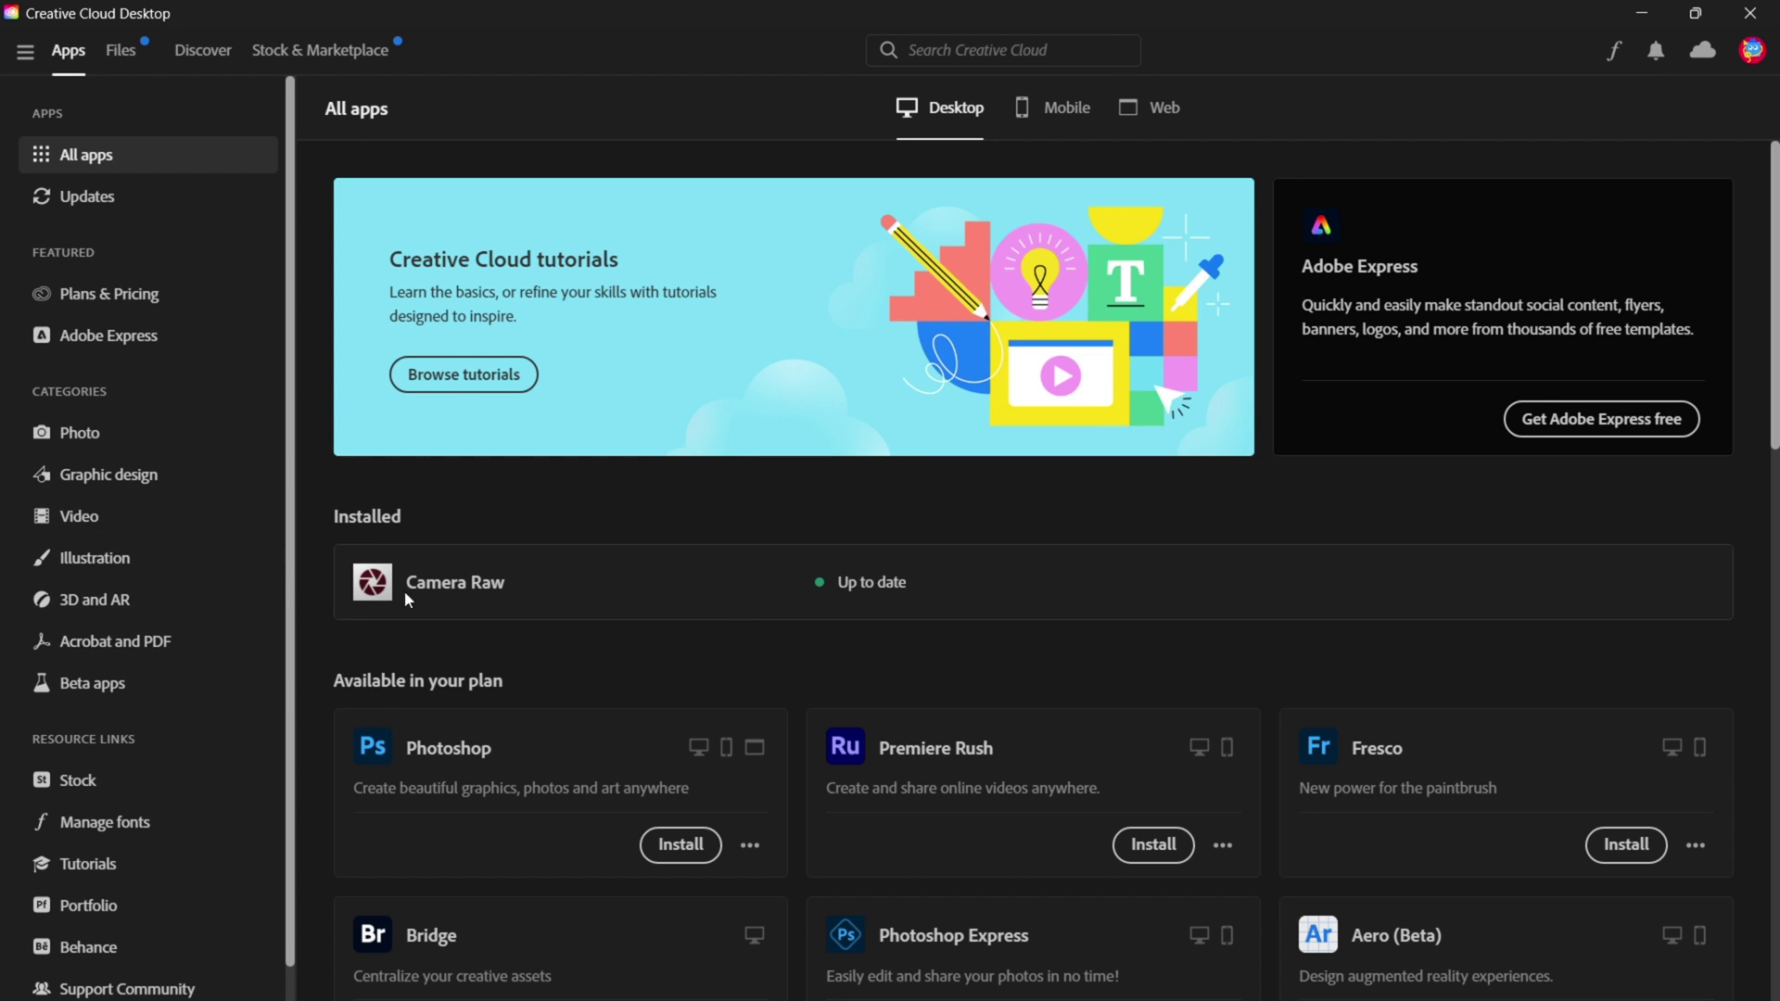
Step: Uninstall Photoshop (Beta) 24.6 from the Beta apps page, keeping its preferences
click(100, 688)
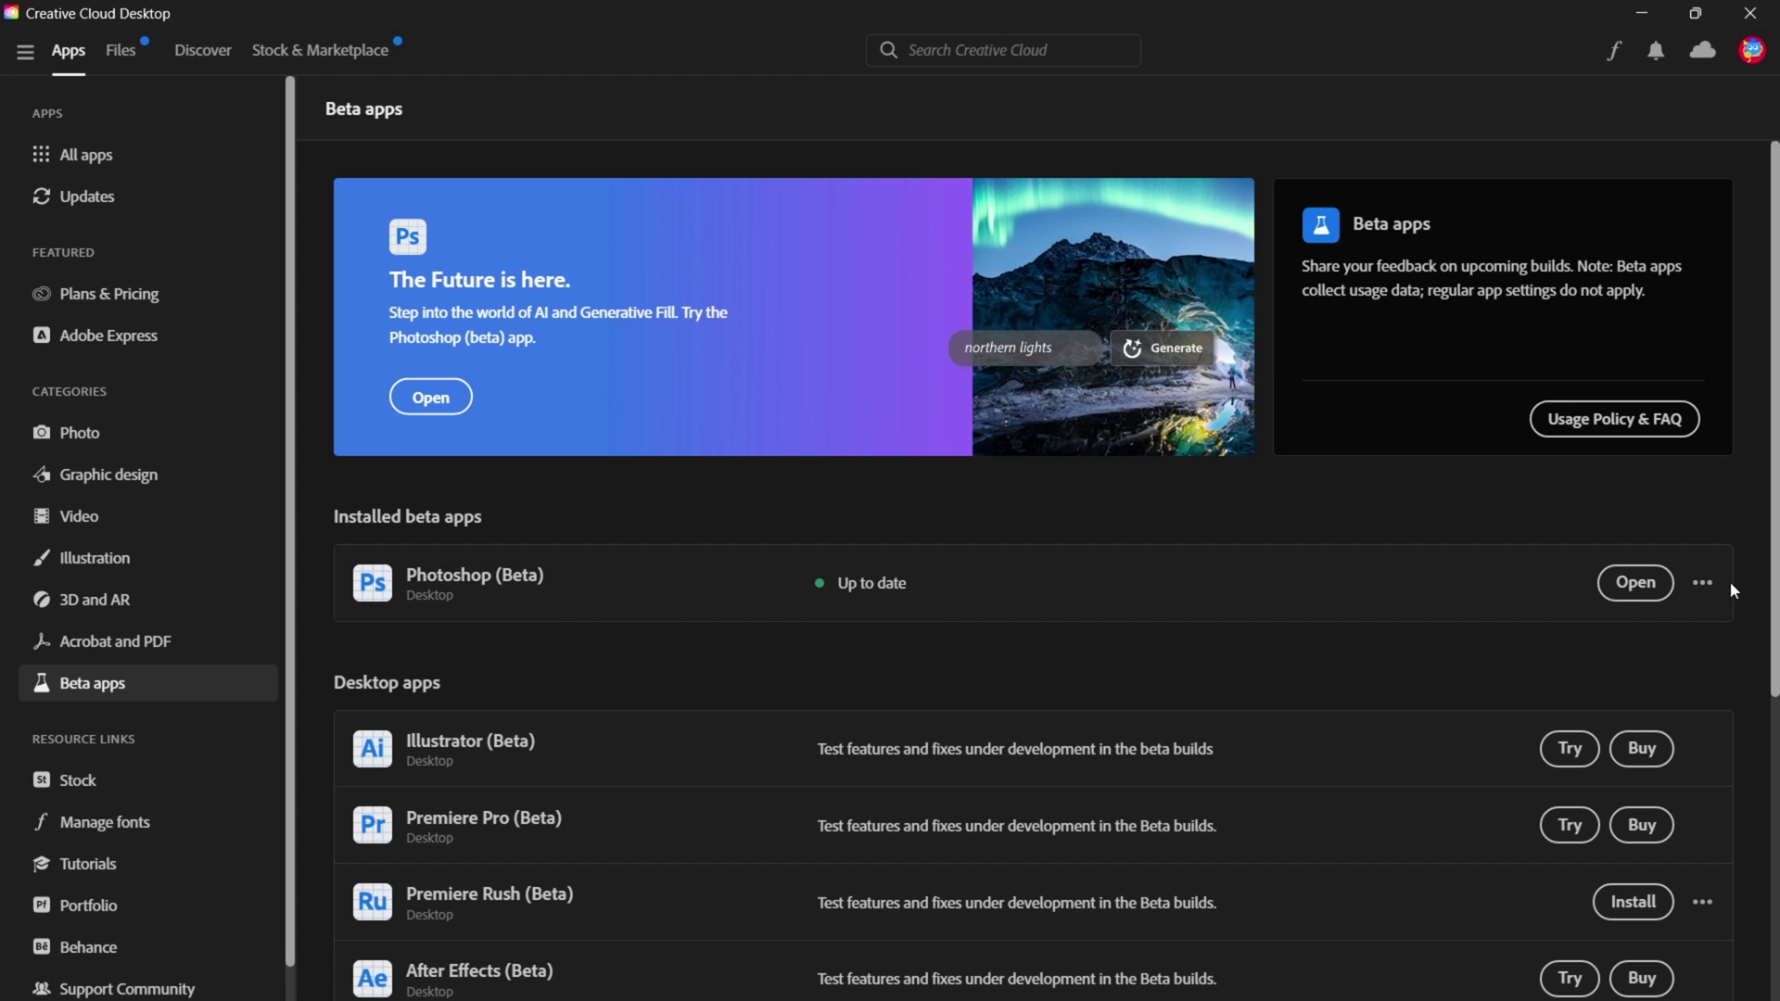
click(1702, 582)
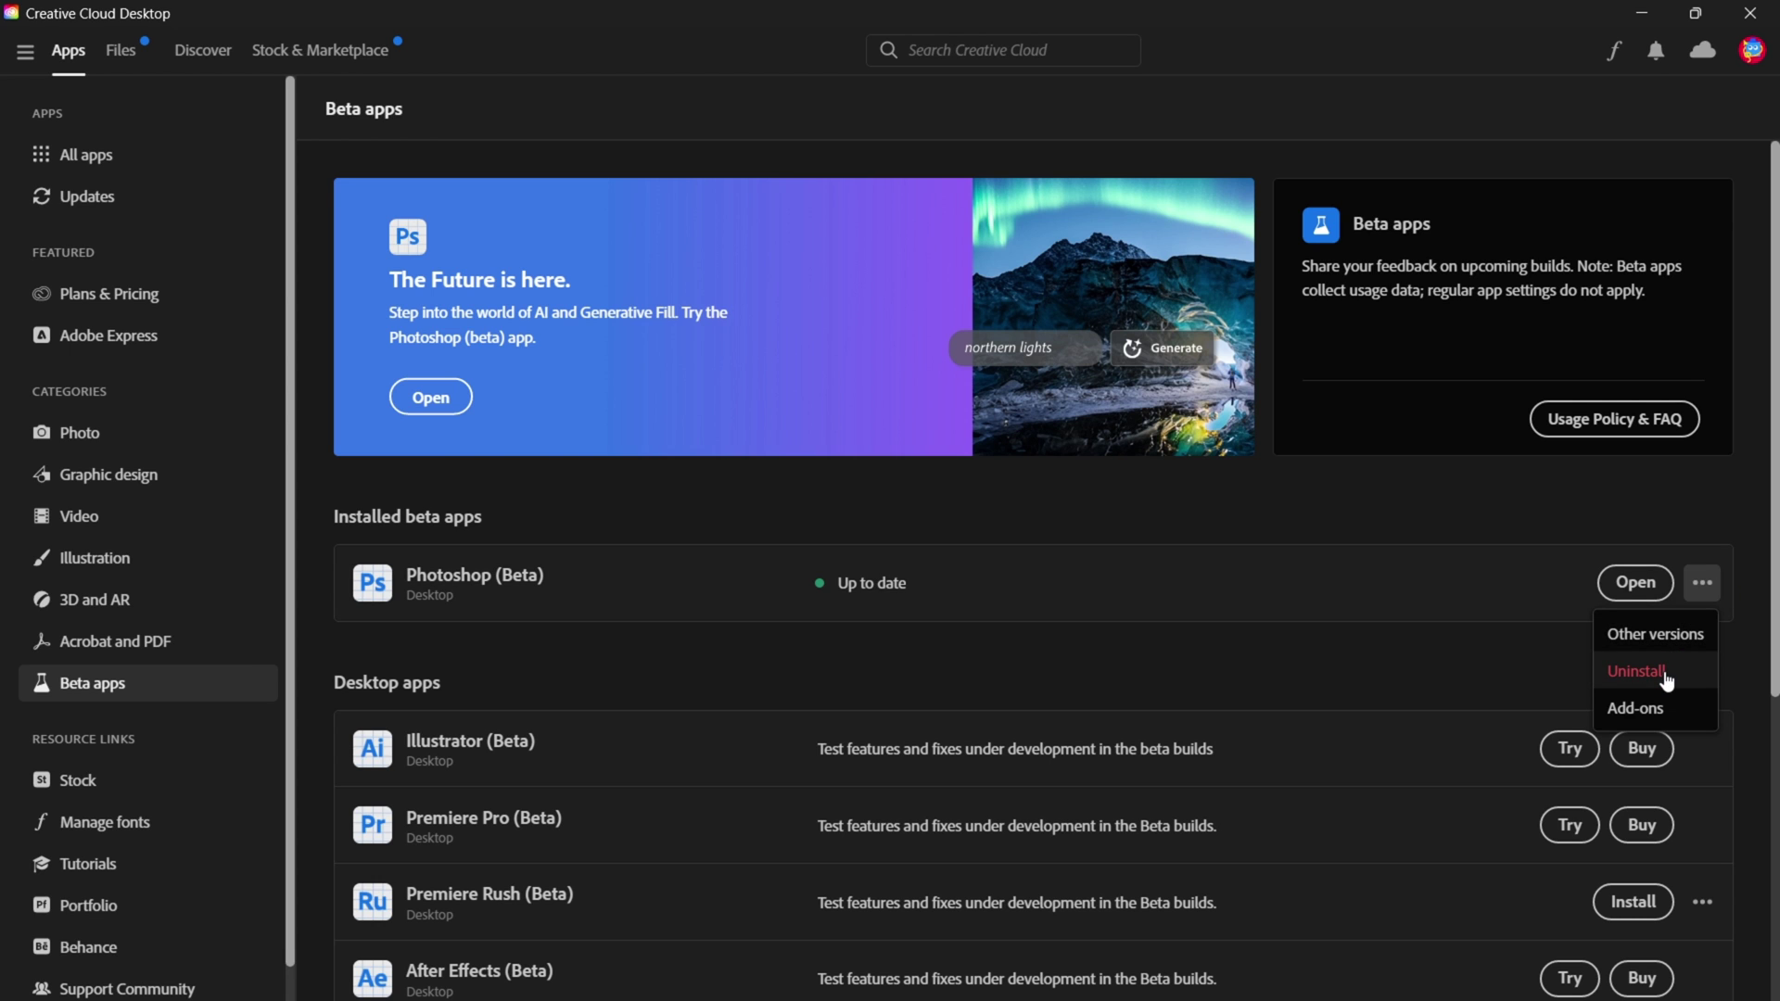
click(1666, 633)
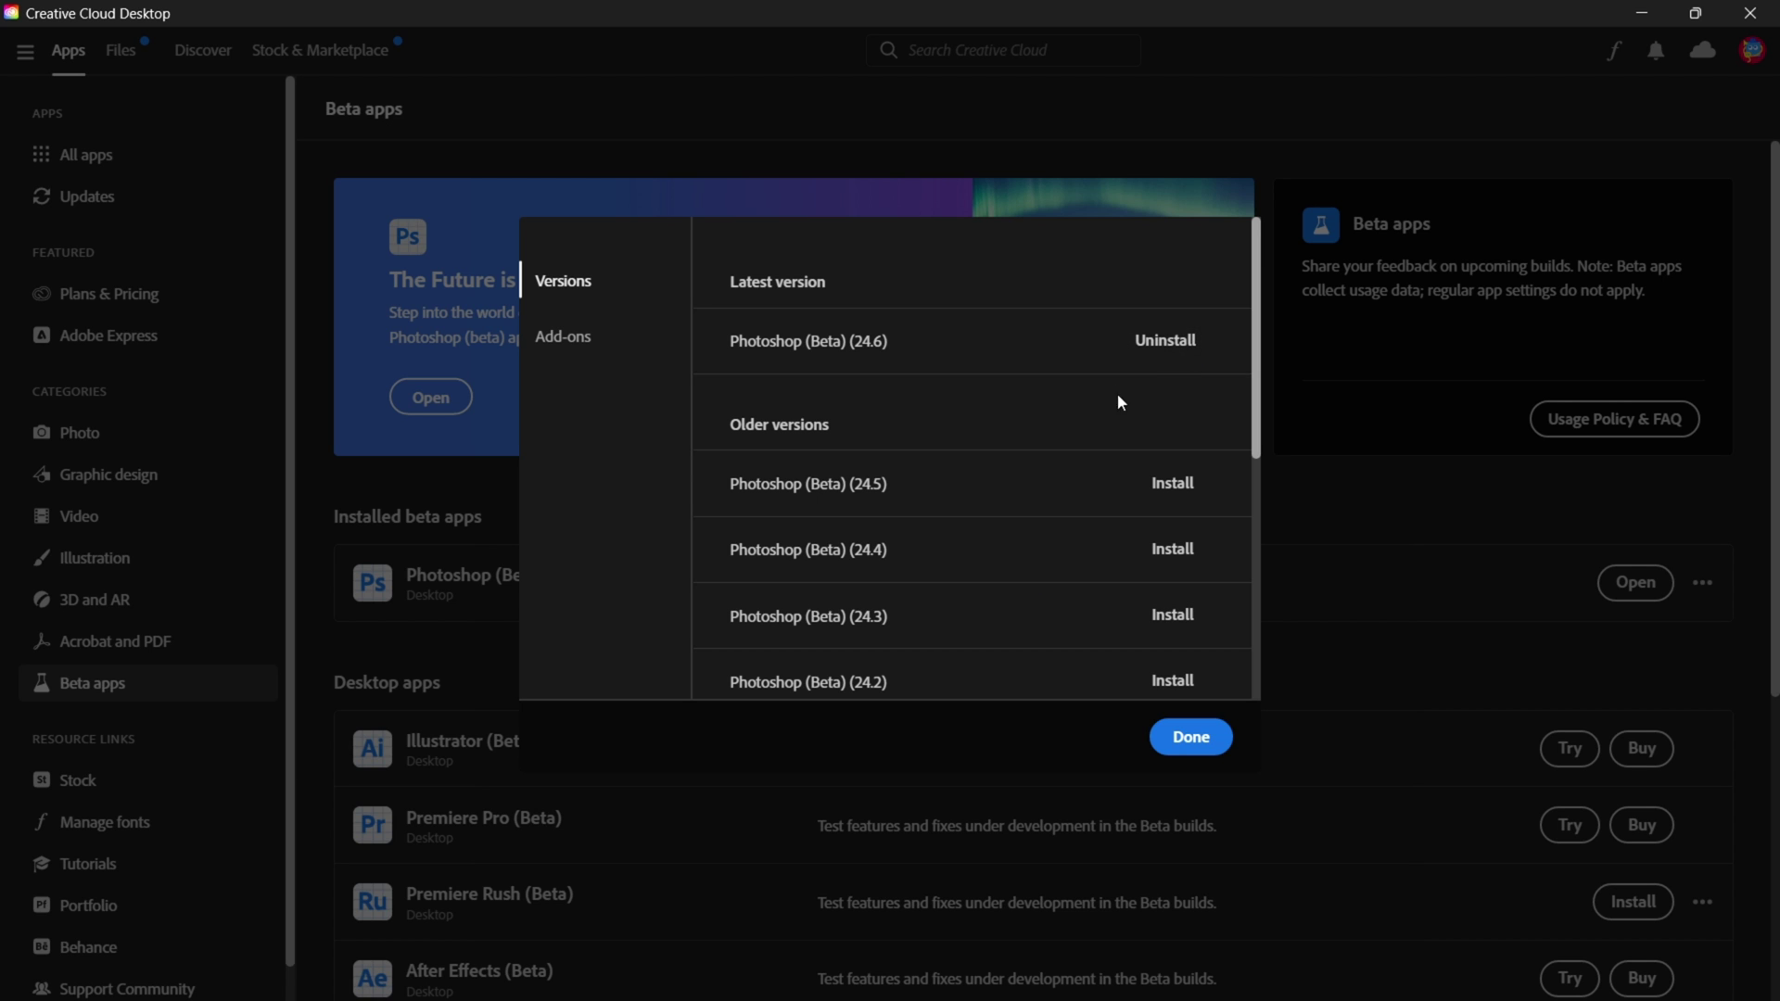
click(1154, 345)
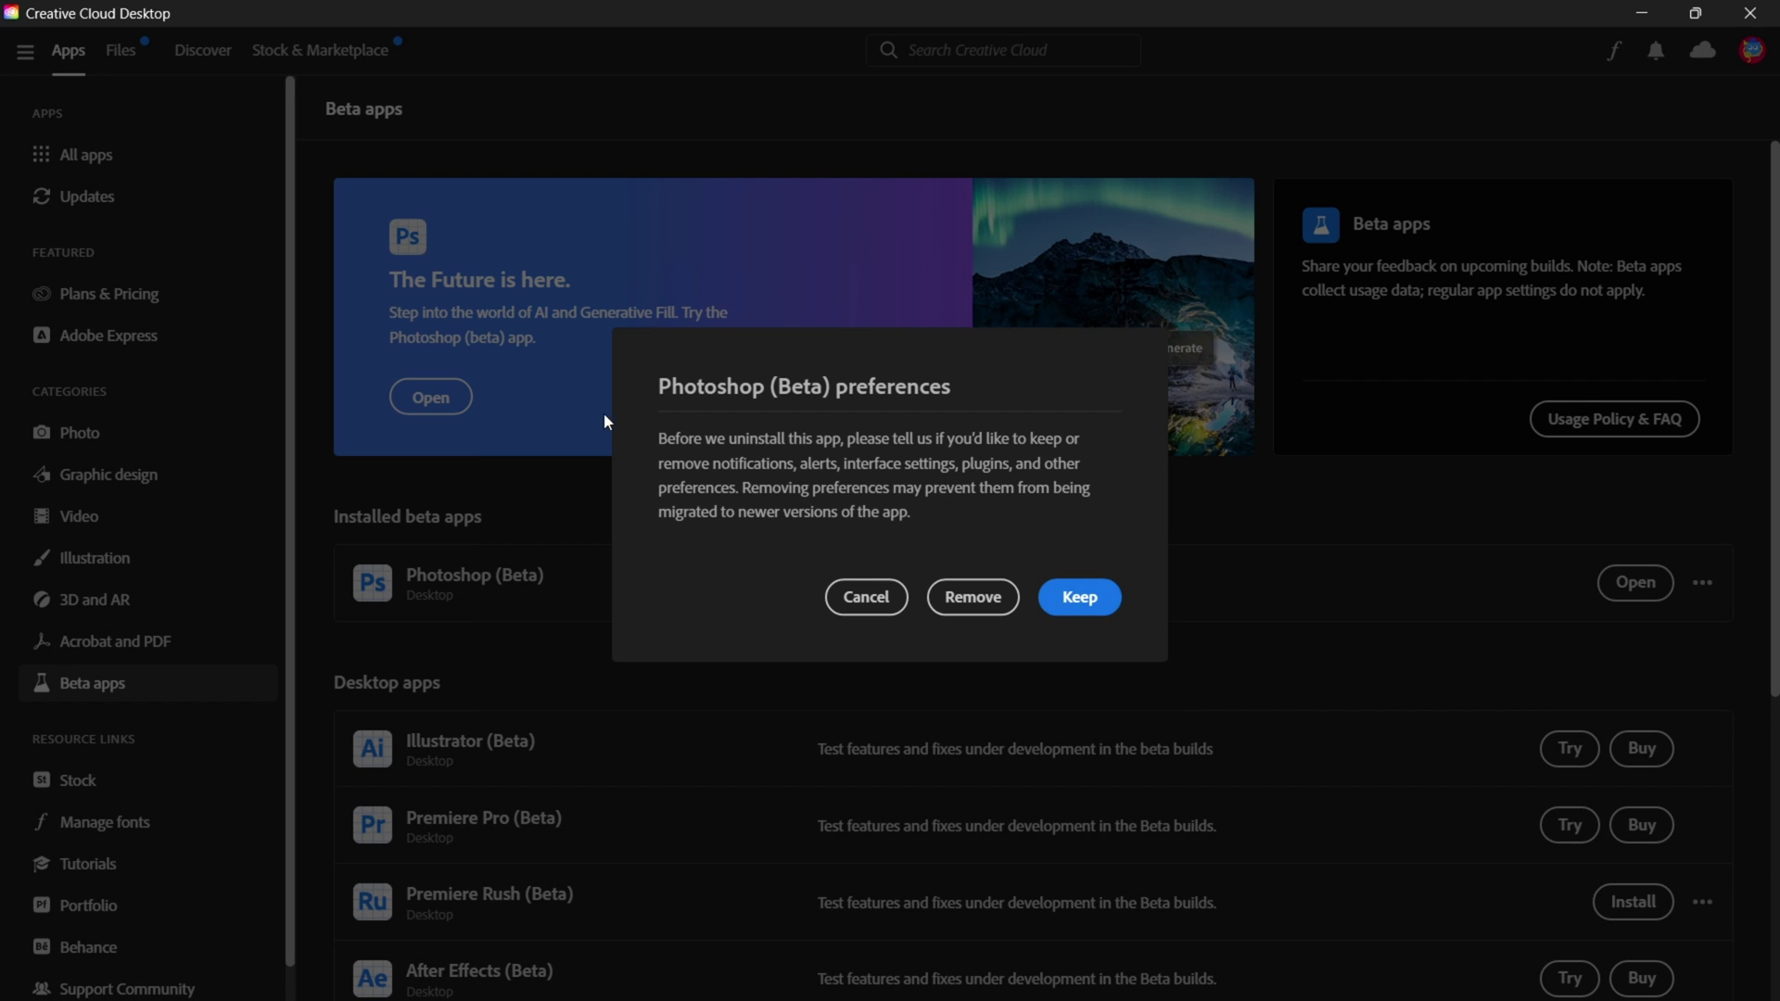
click(1083, 601)
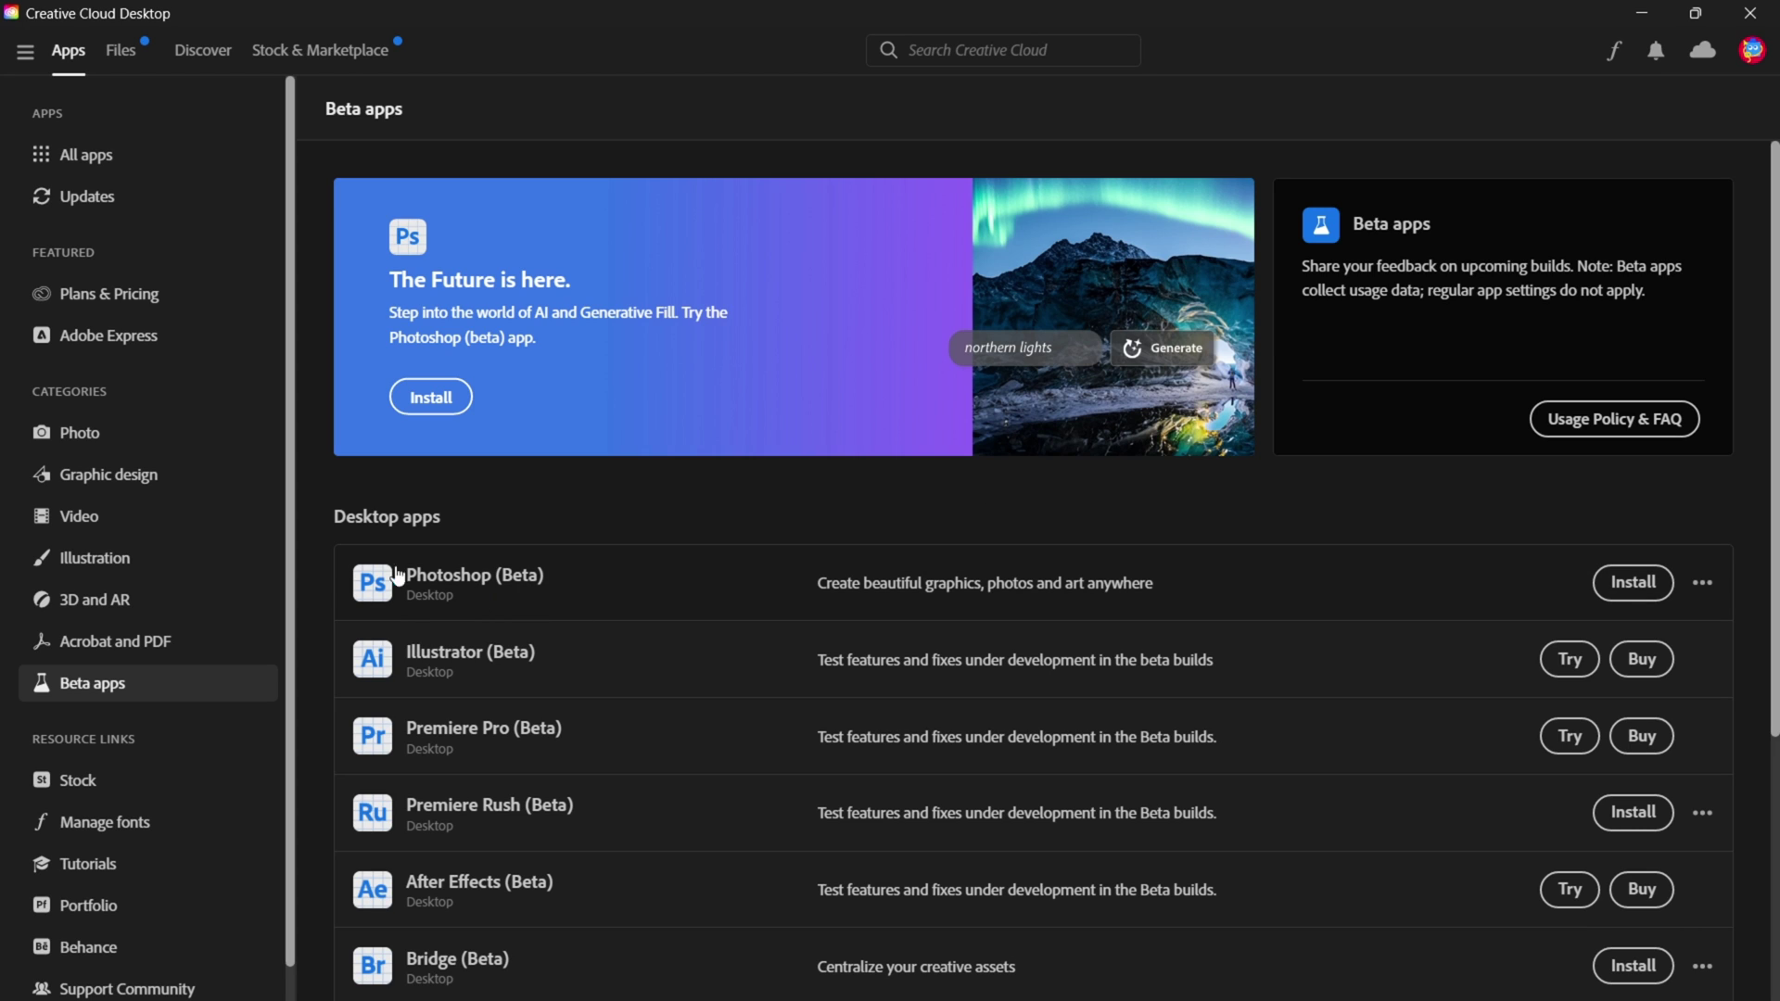
Step: Open the Updates page and check again for available updates
click(95, 220)
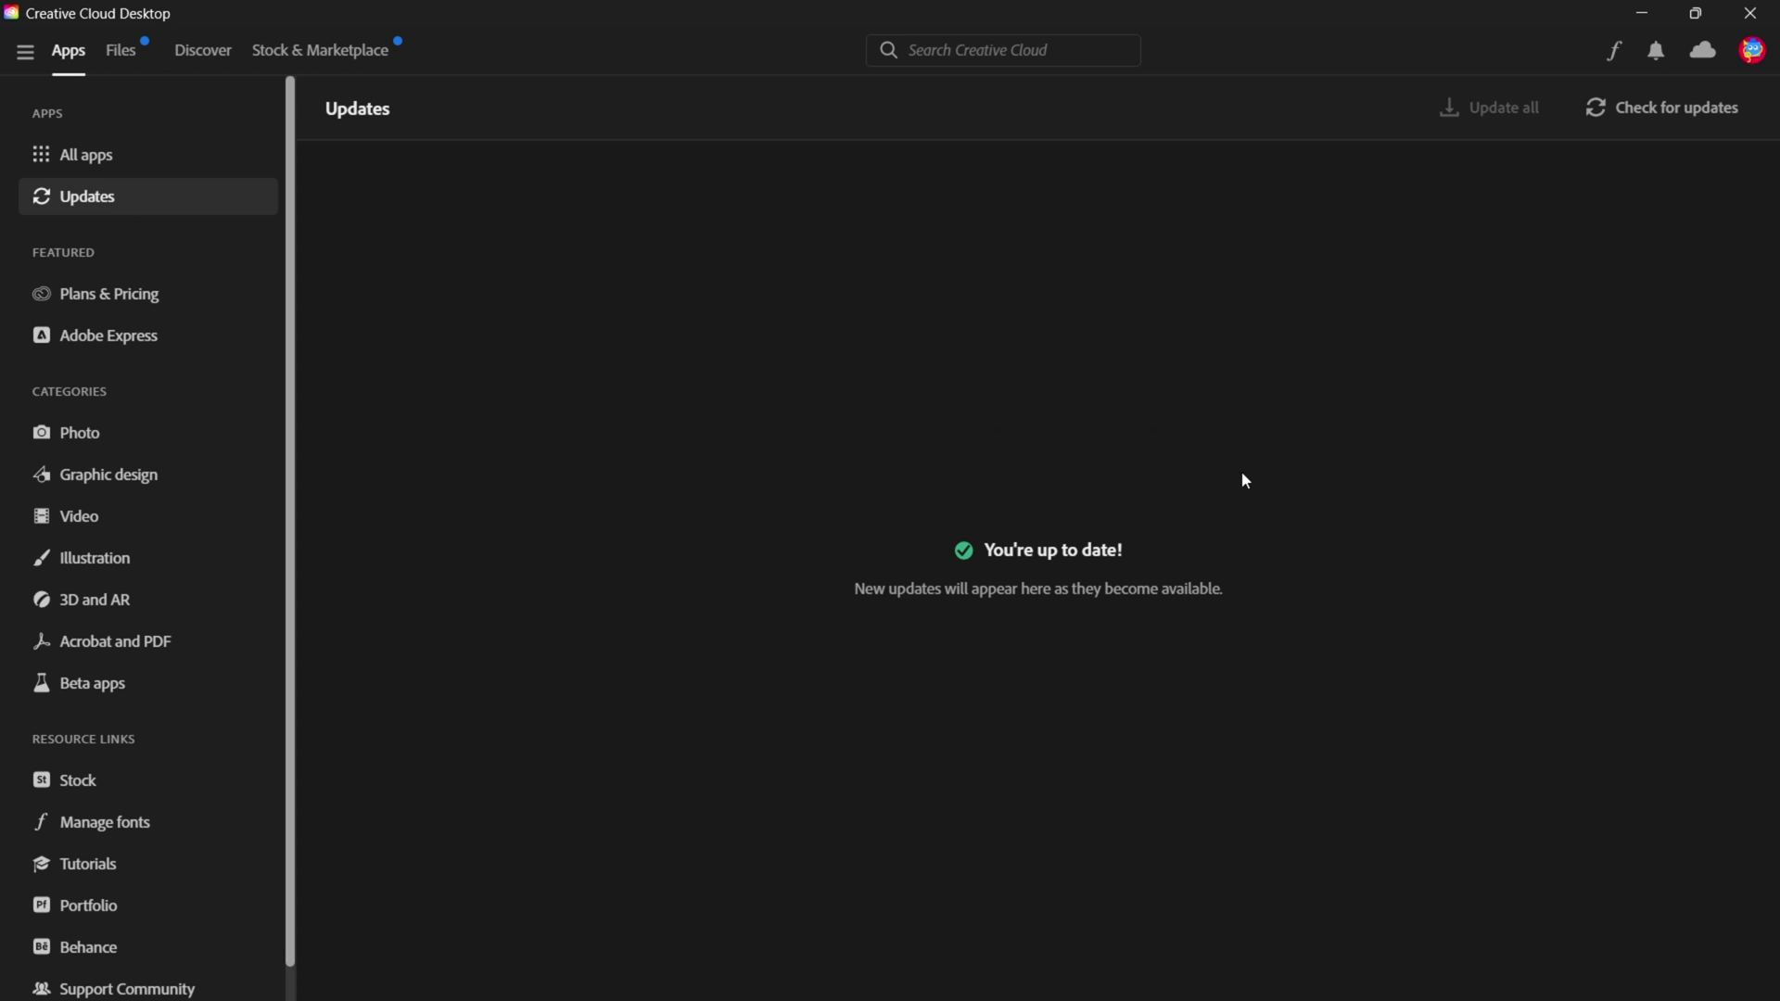
click(1664, 116)
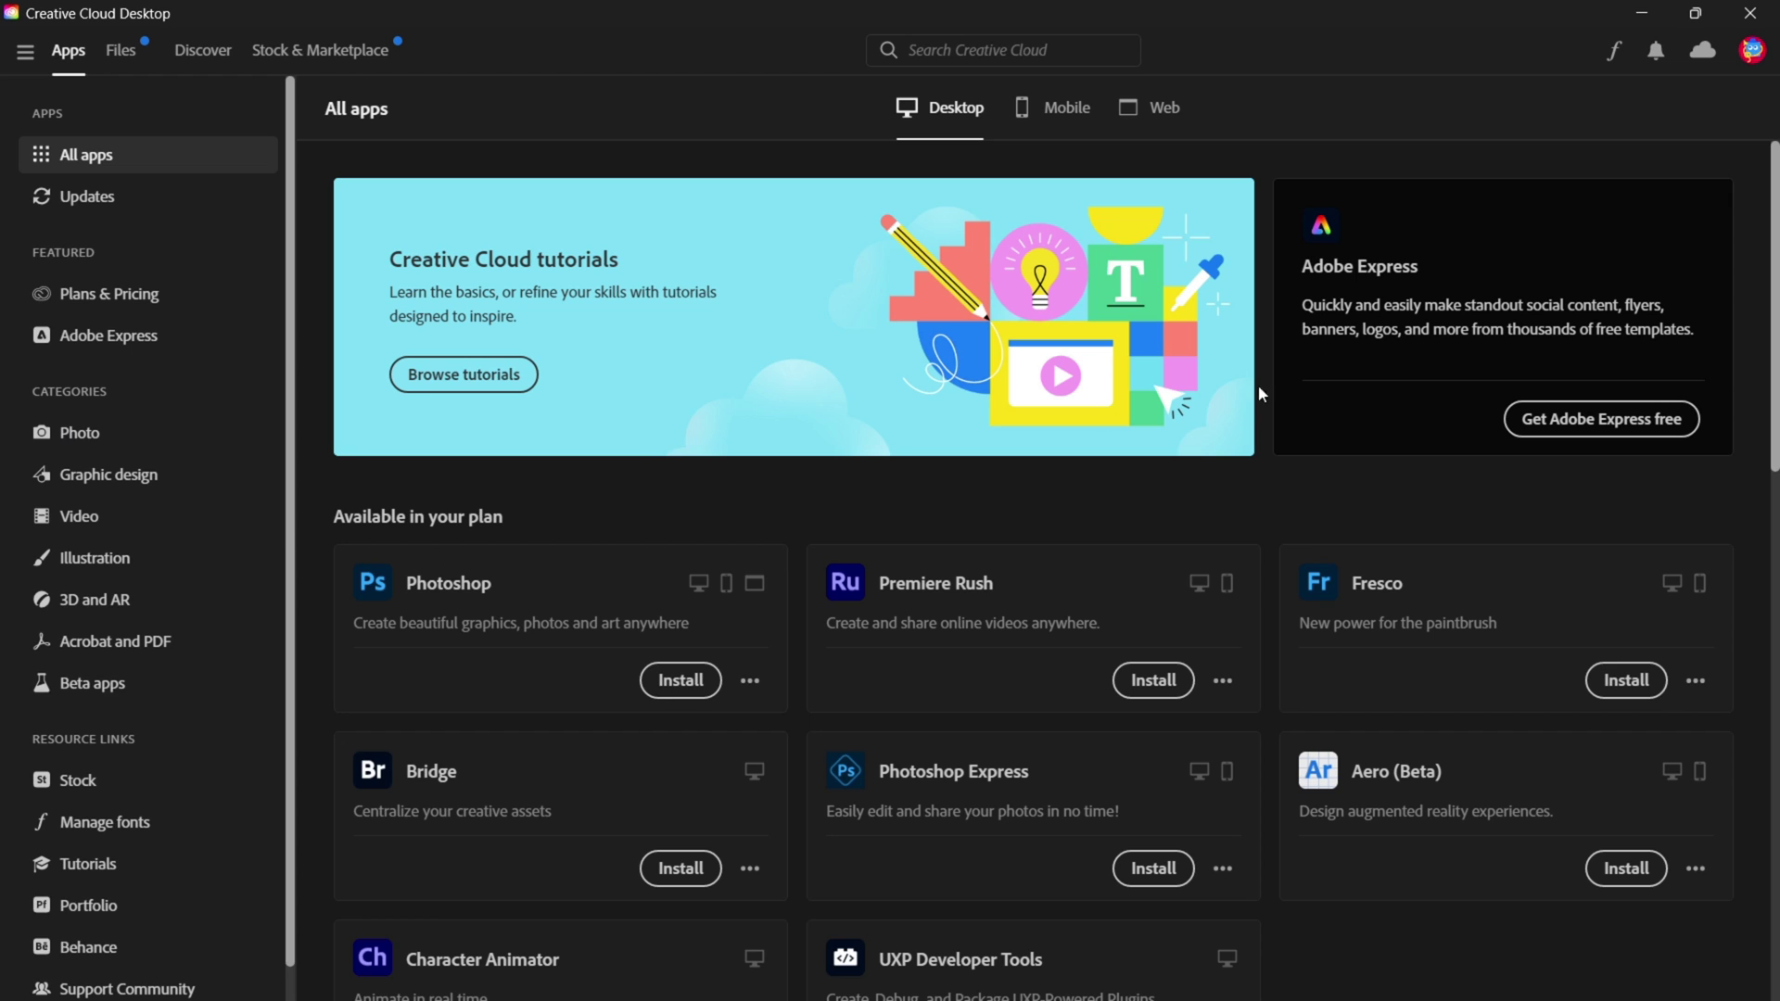
Step: Review Photoshop (Beta)'s other versions on Beta apps, then reinstall the latest version
click(113, 700)
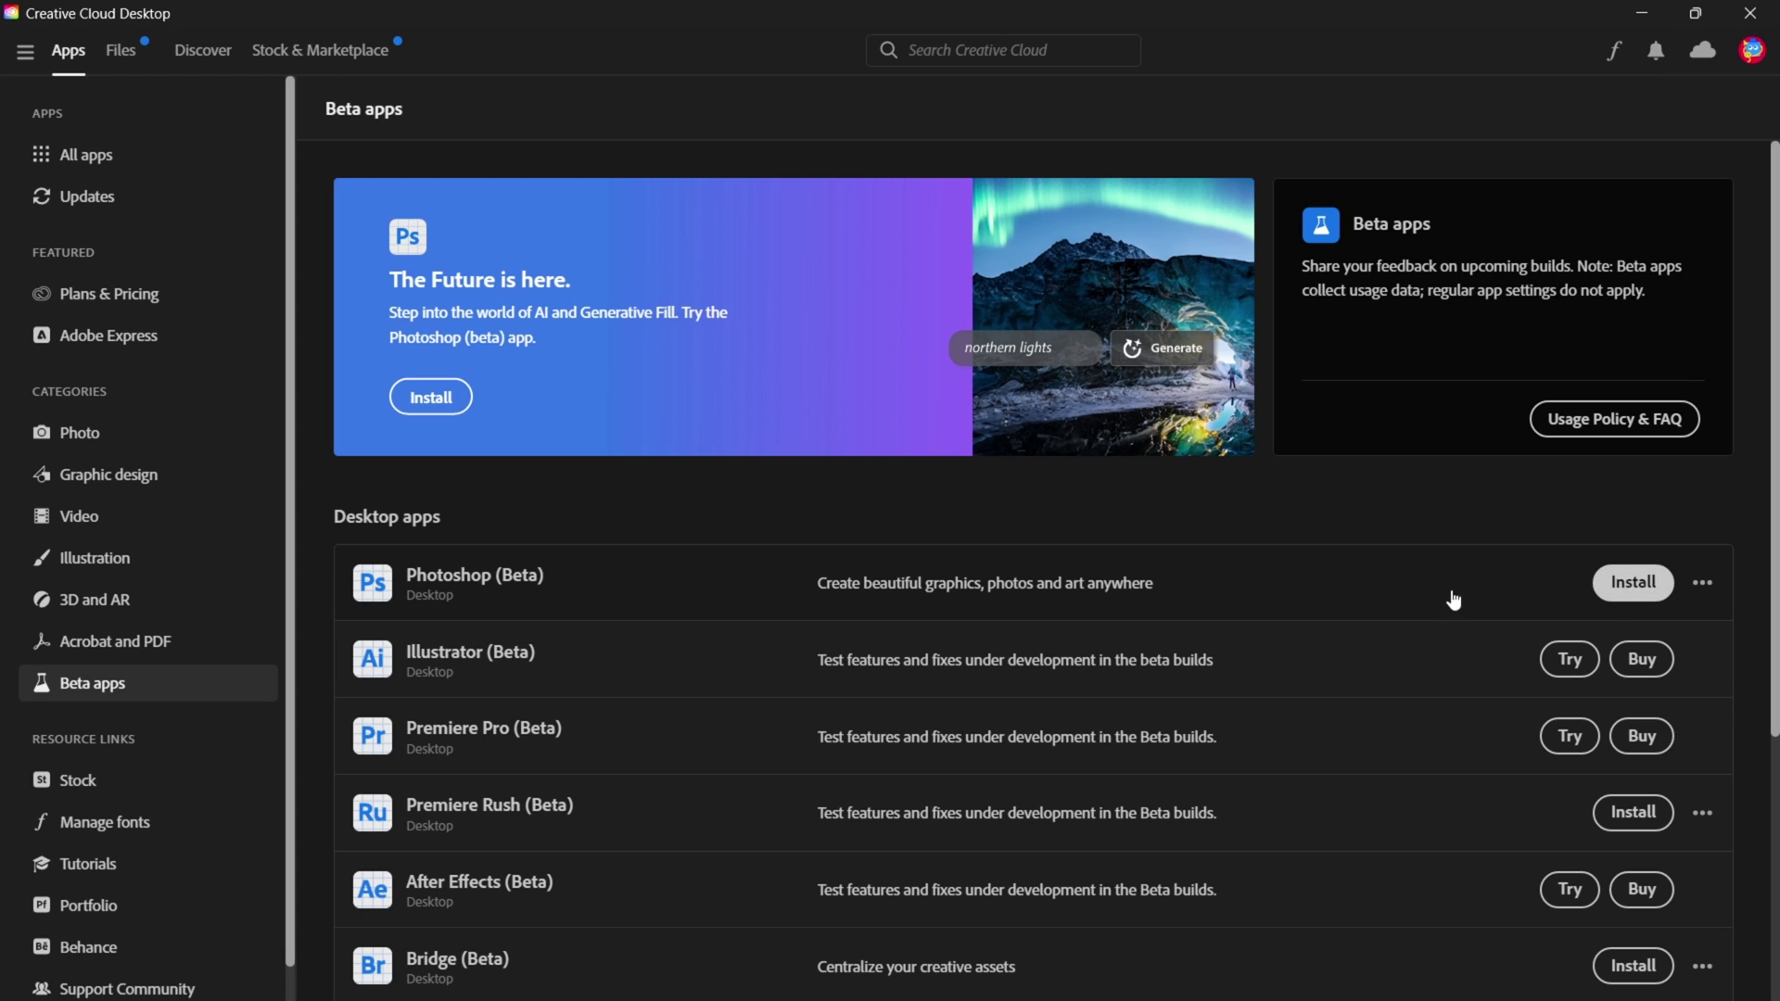
click(1704, 584)
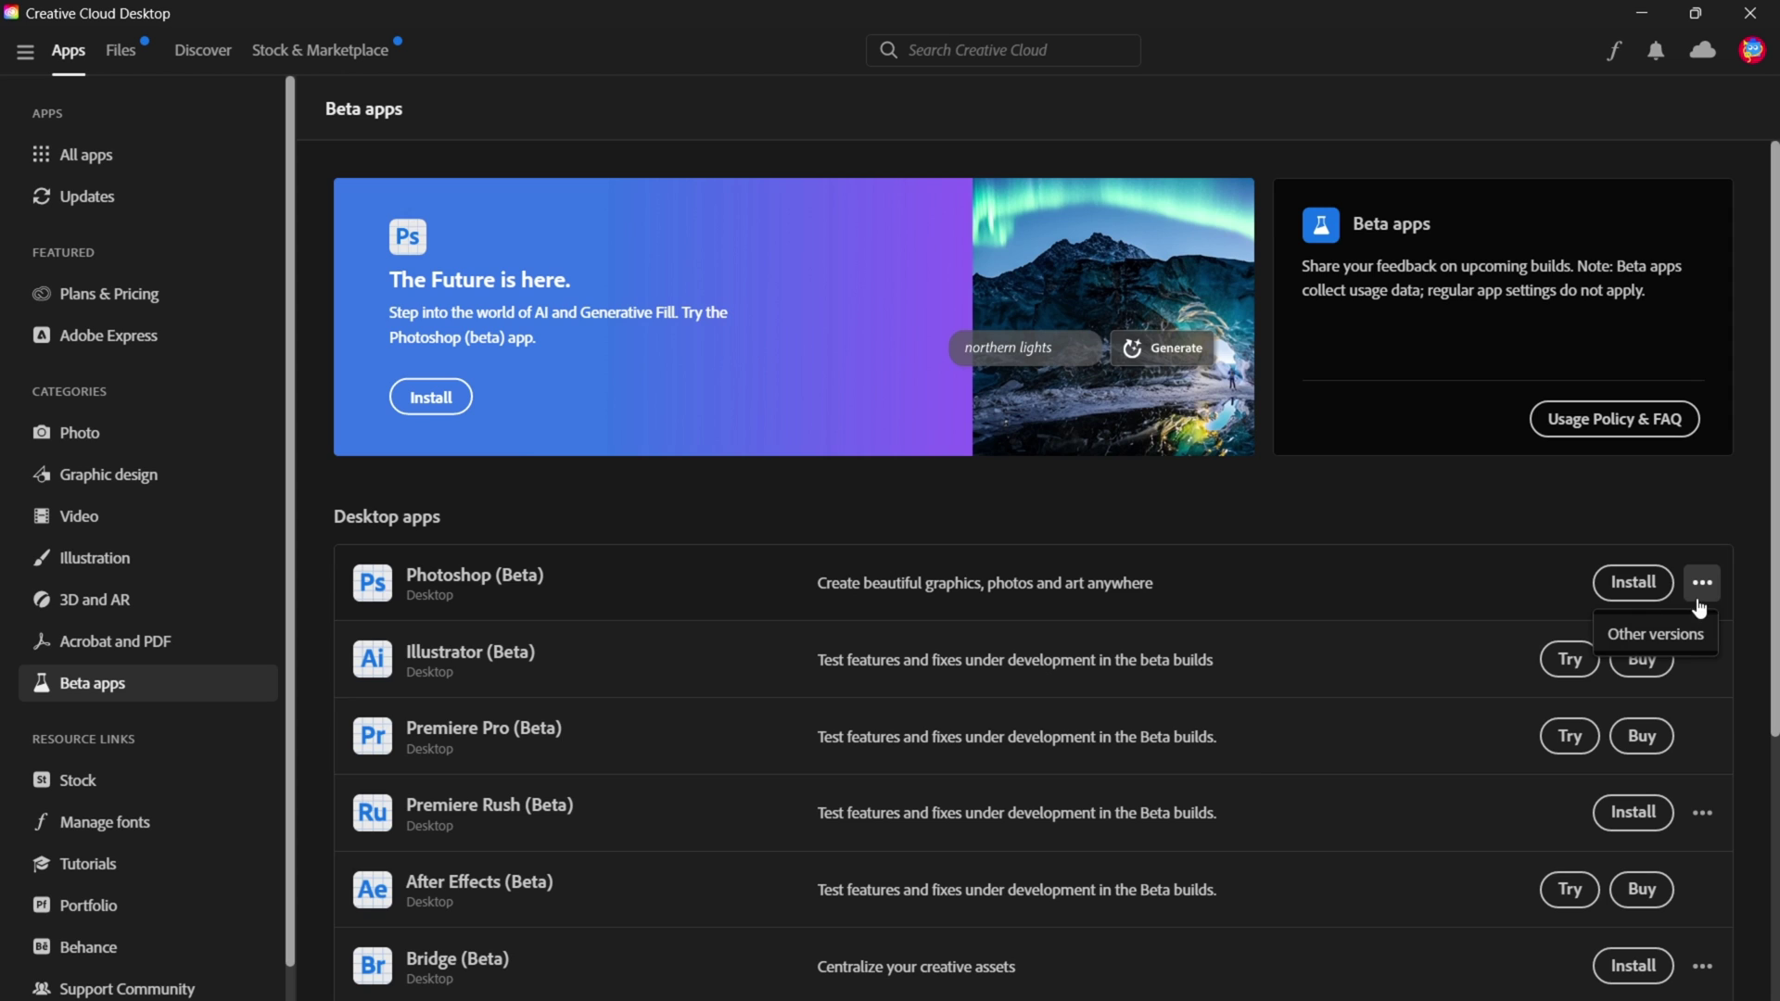
click(1675, 638)
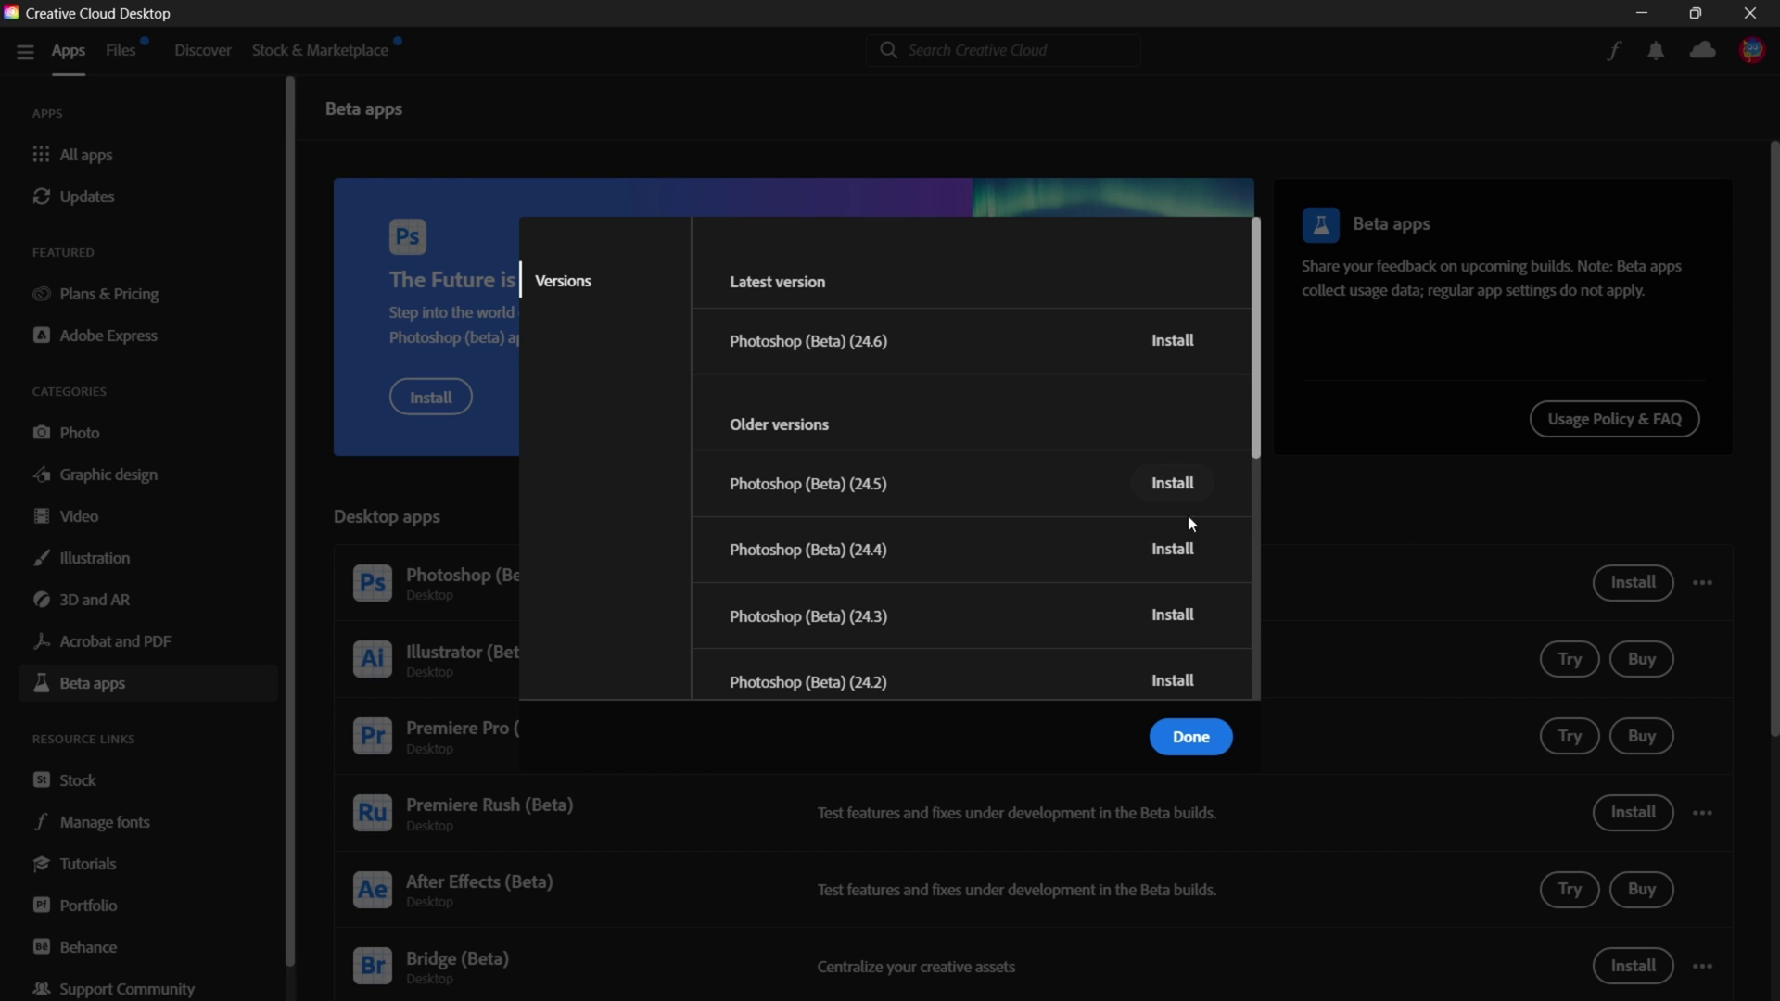
click(1196, 738)
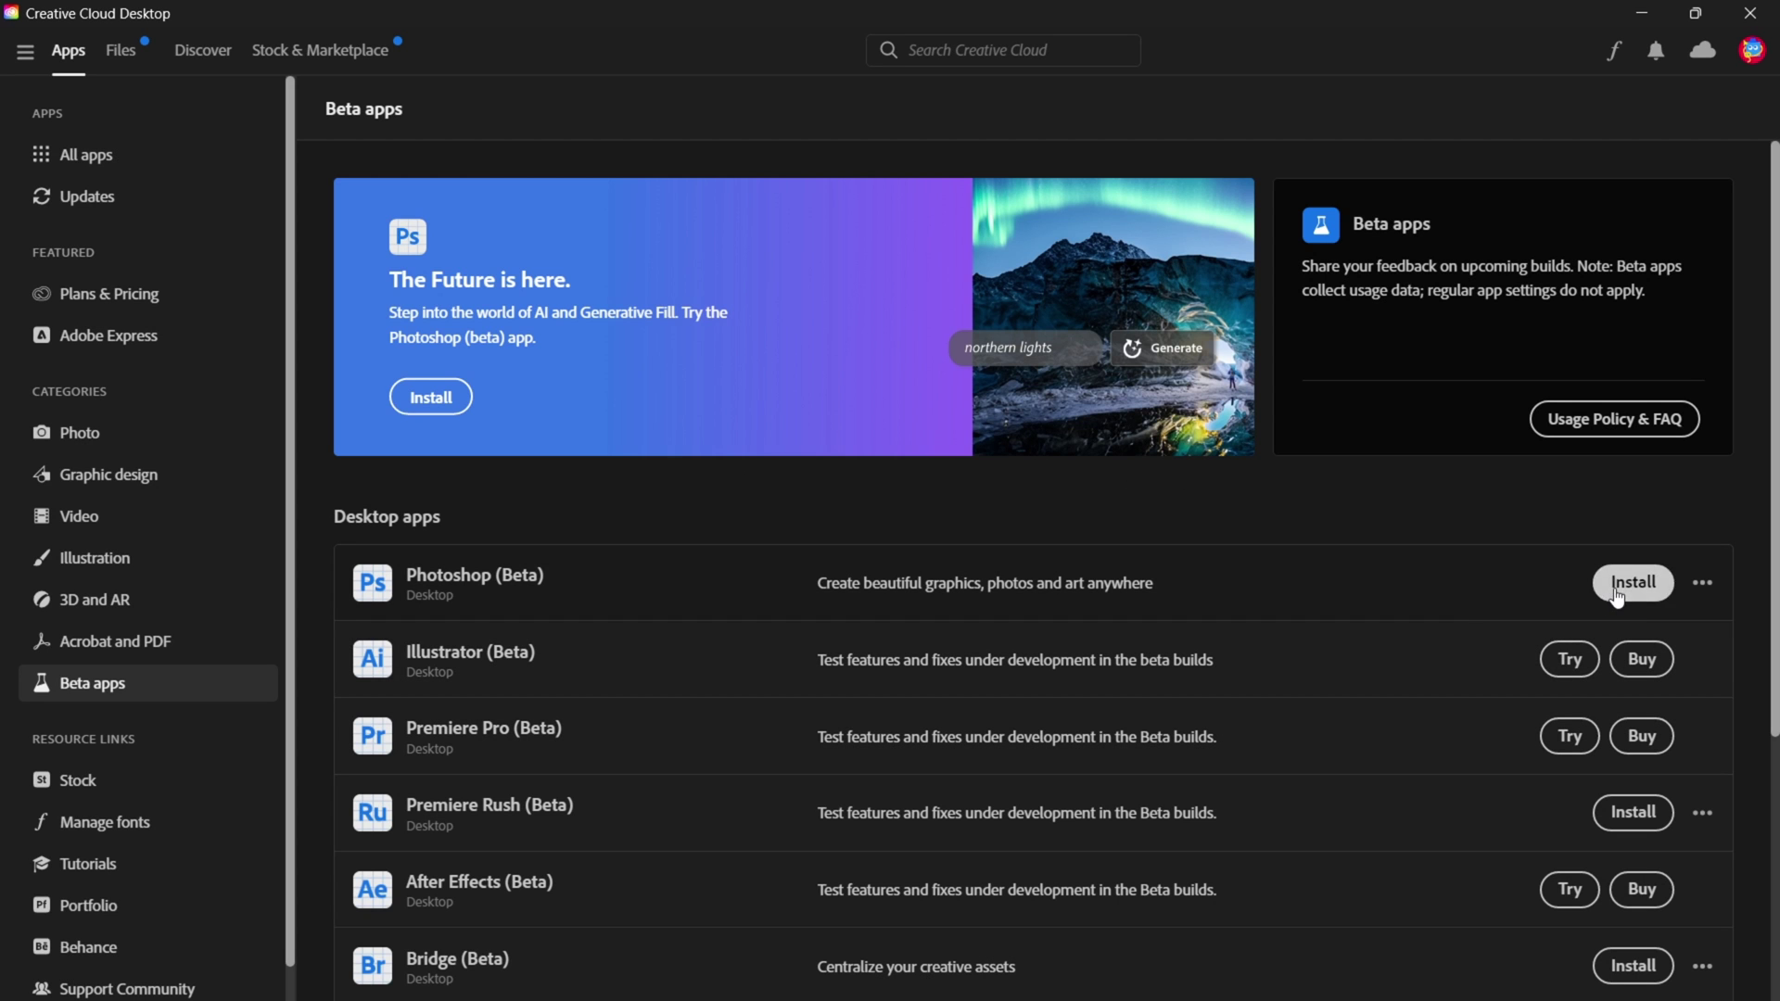
click(1617, 594)
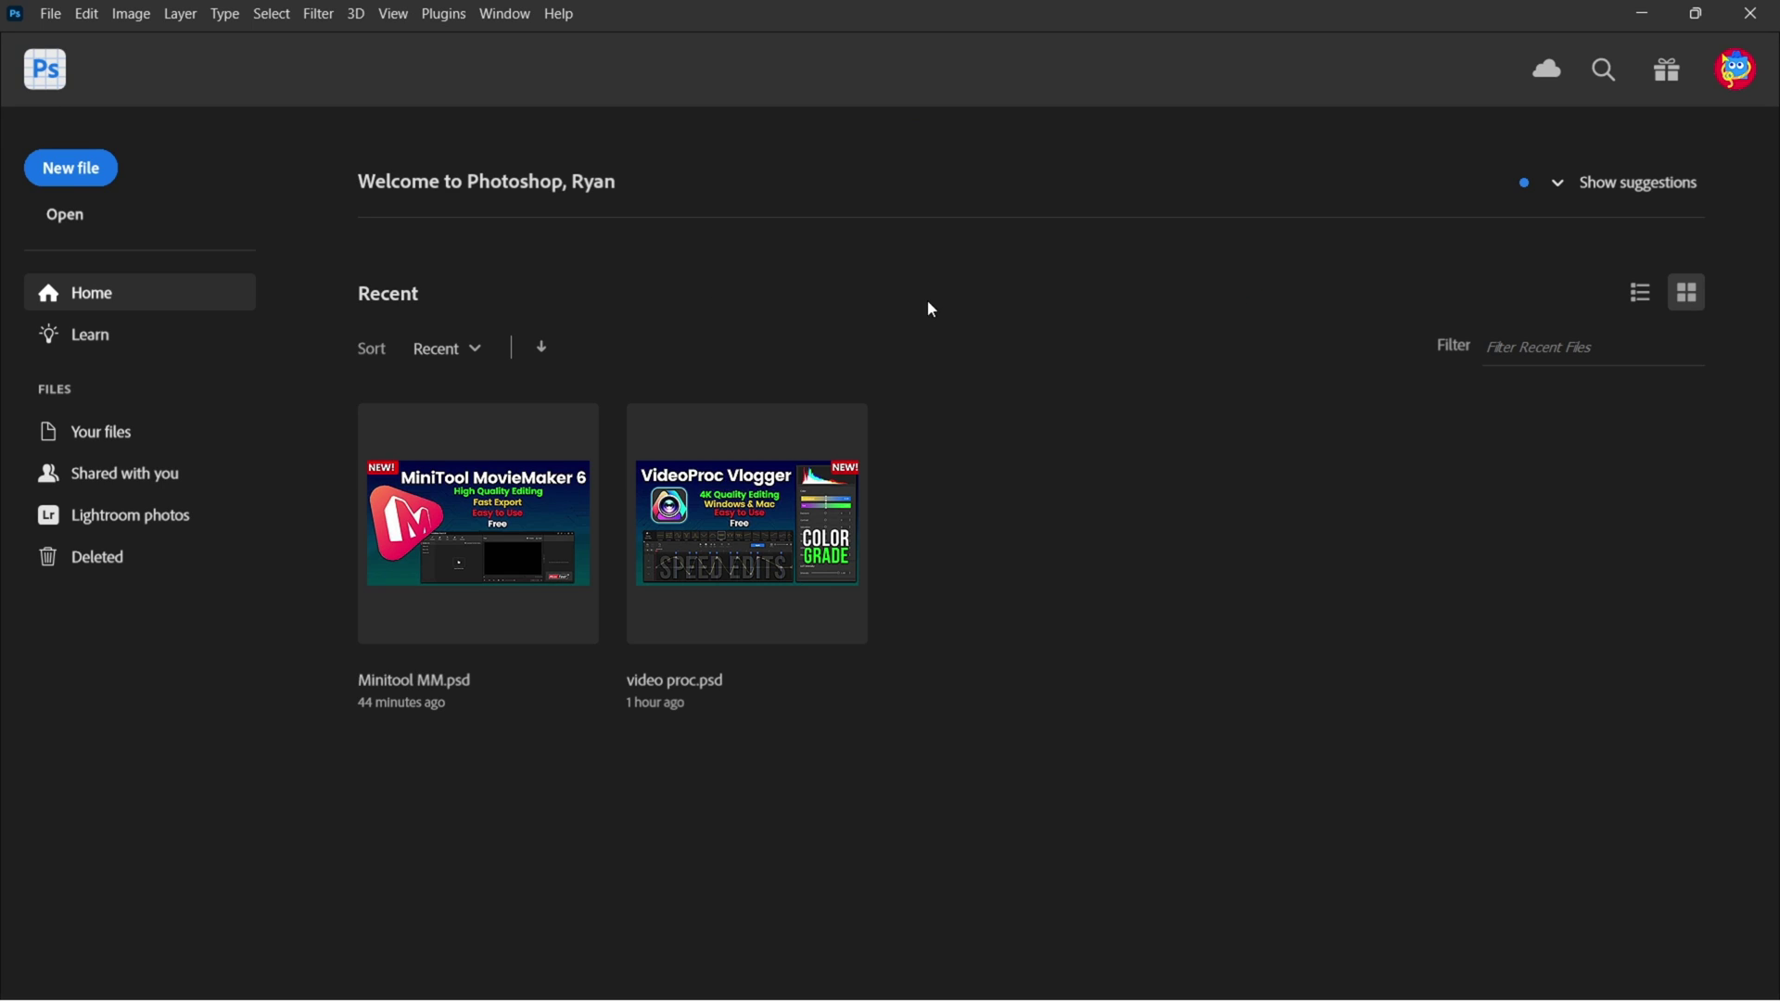
Step: On a new 1280×720 canvas, select a rectangle left of centre and Generative Fill it with 'bird'
click(81, 164)
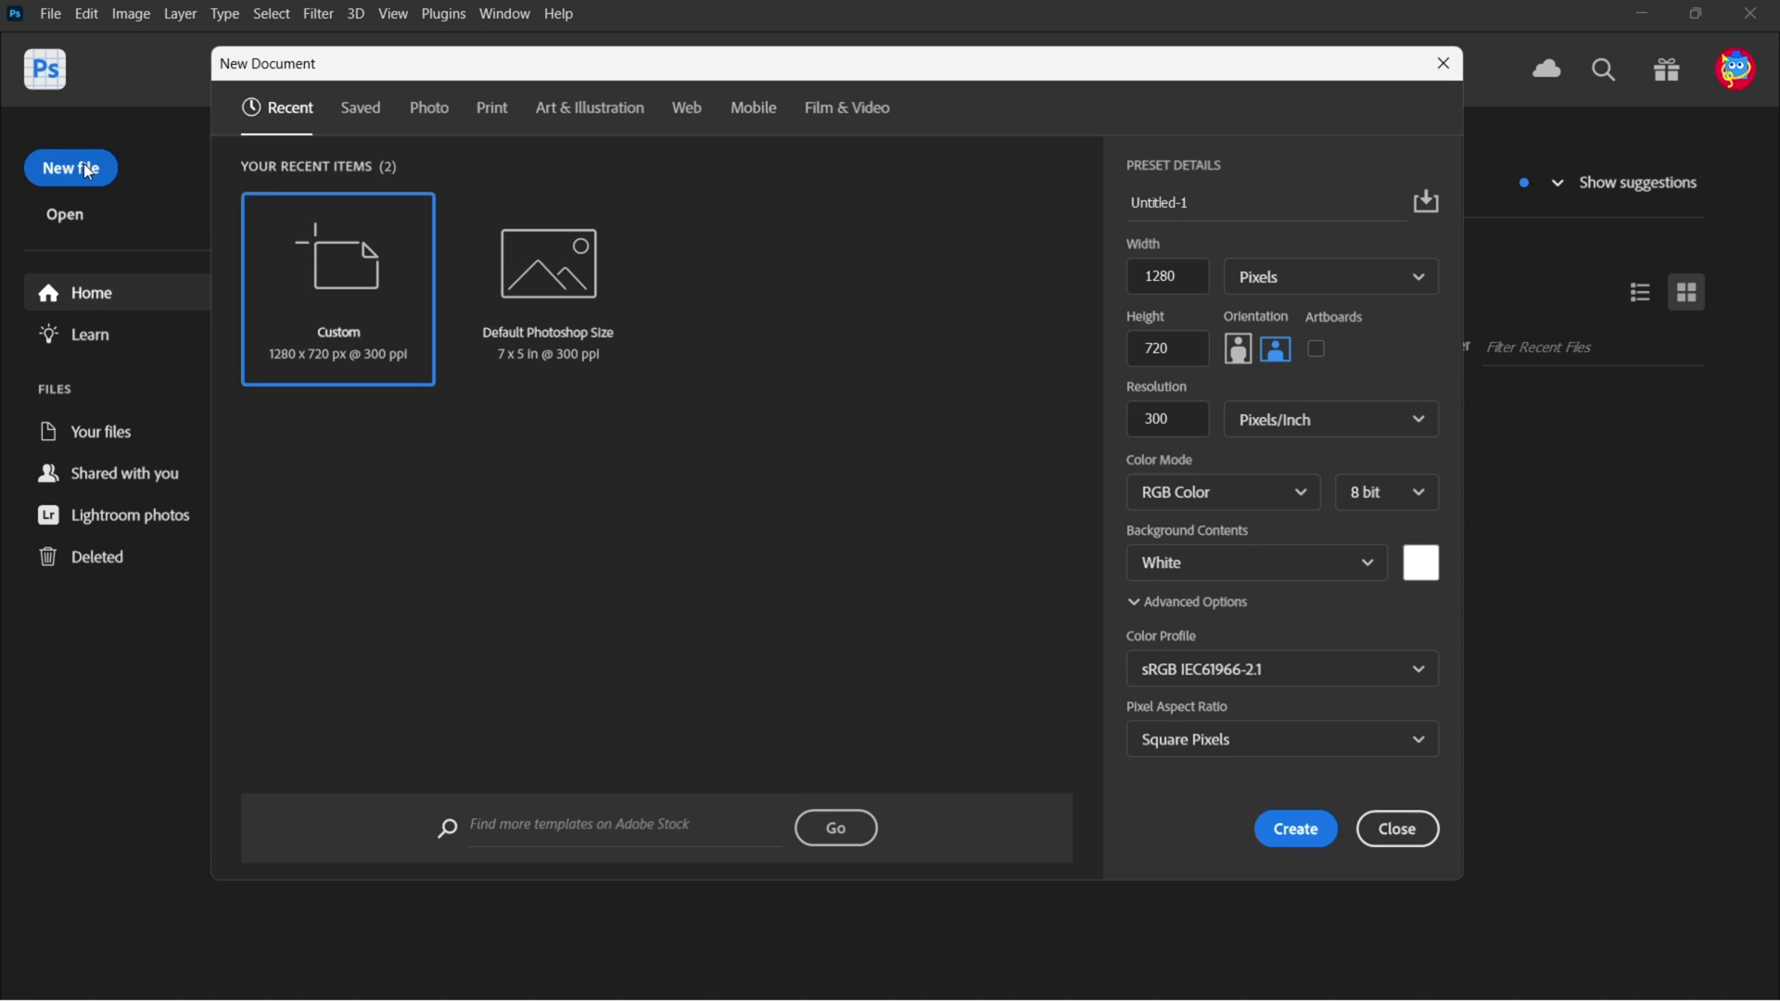
double_click(323, 272)
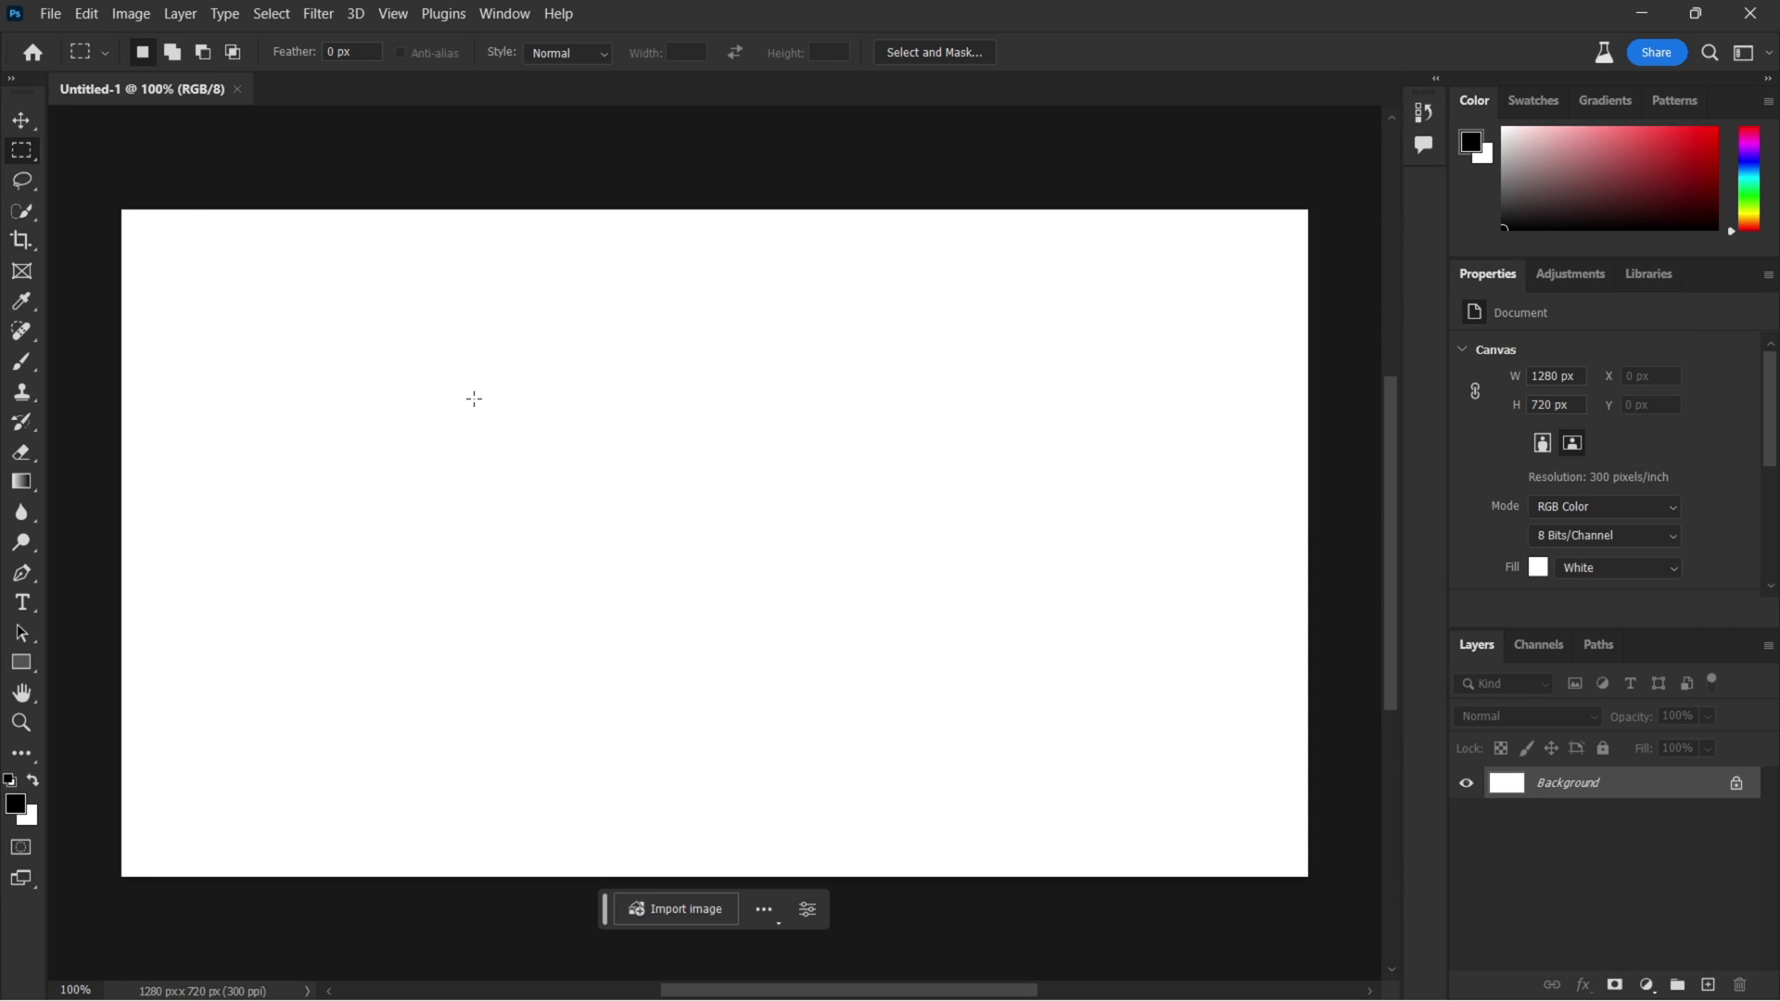
drag(397, 312, 704, 510)
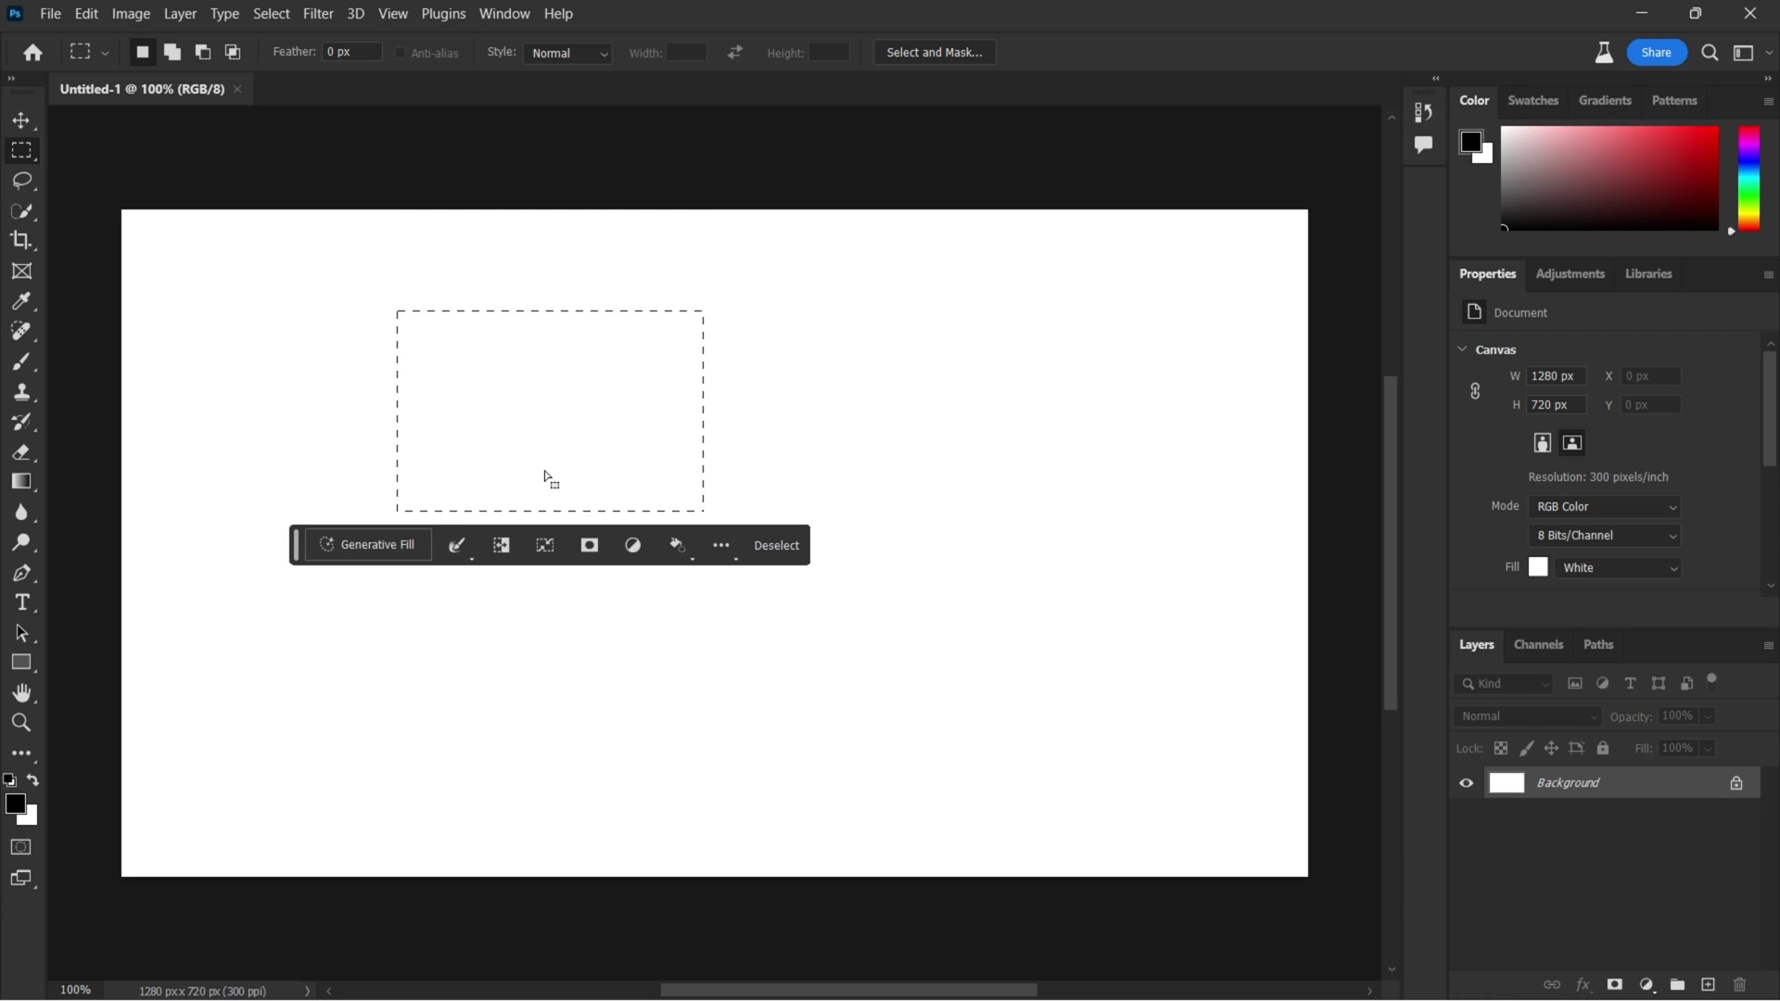
click(384, 549)
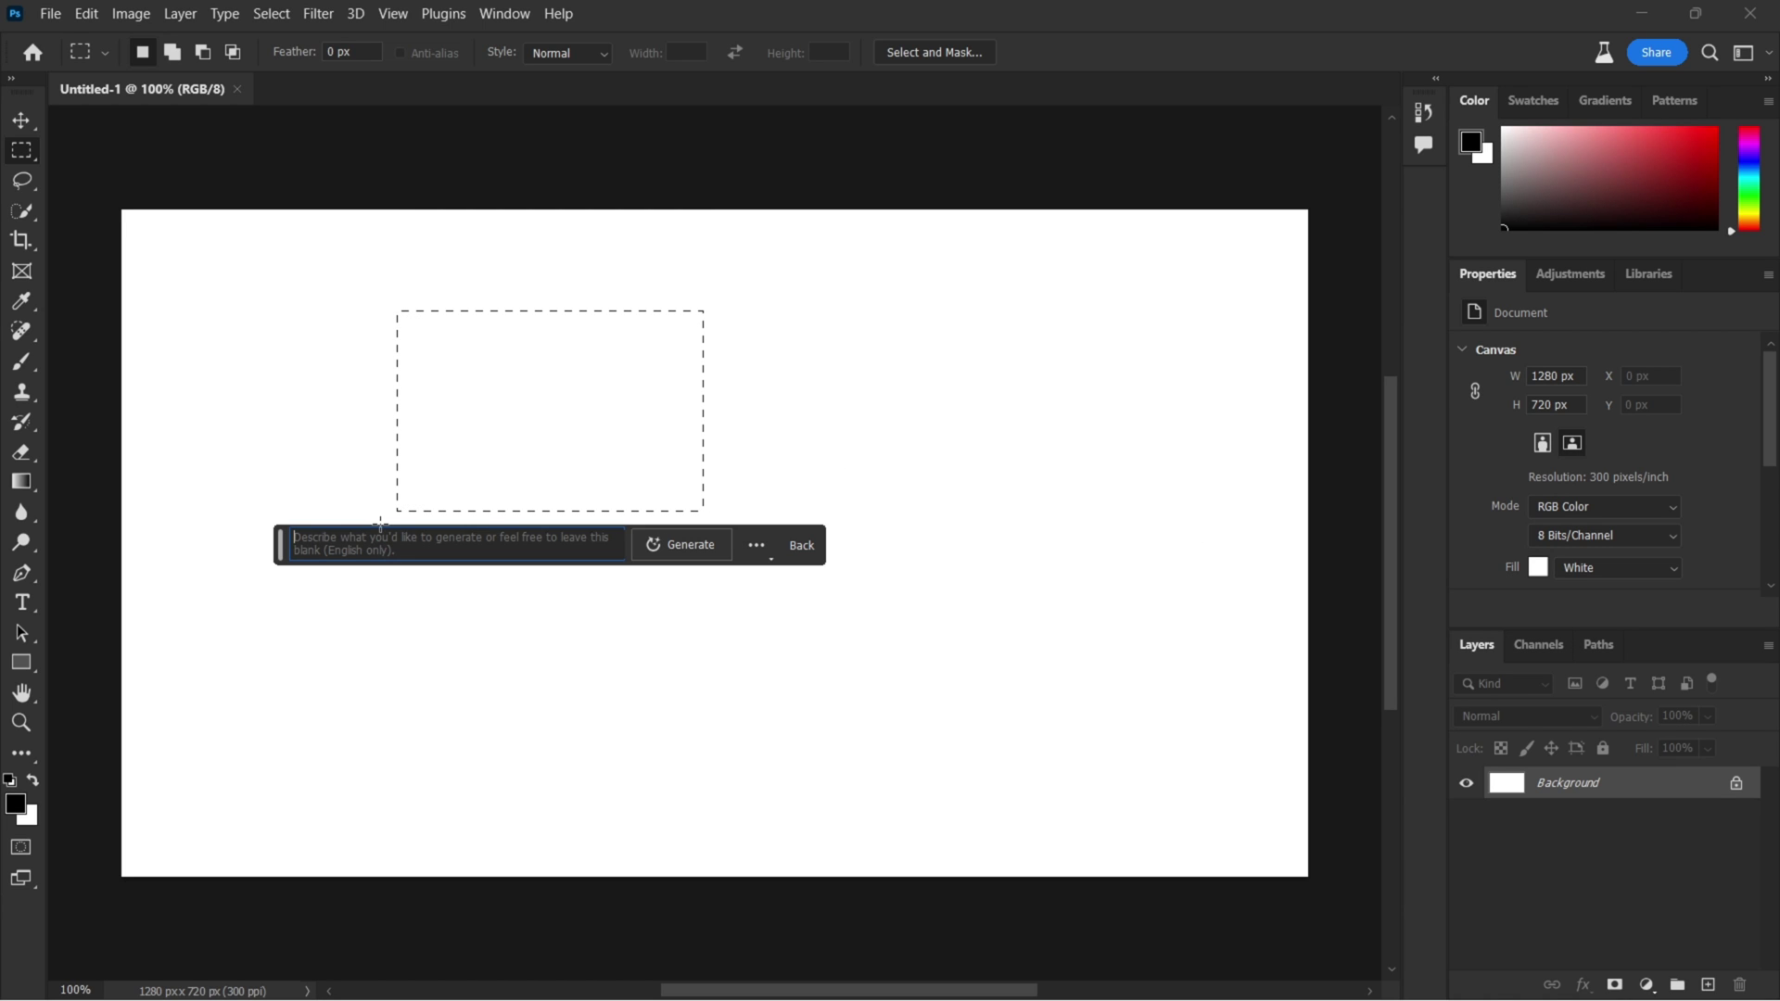
text(bir)
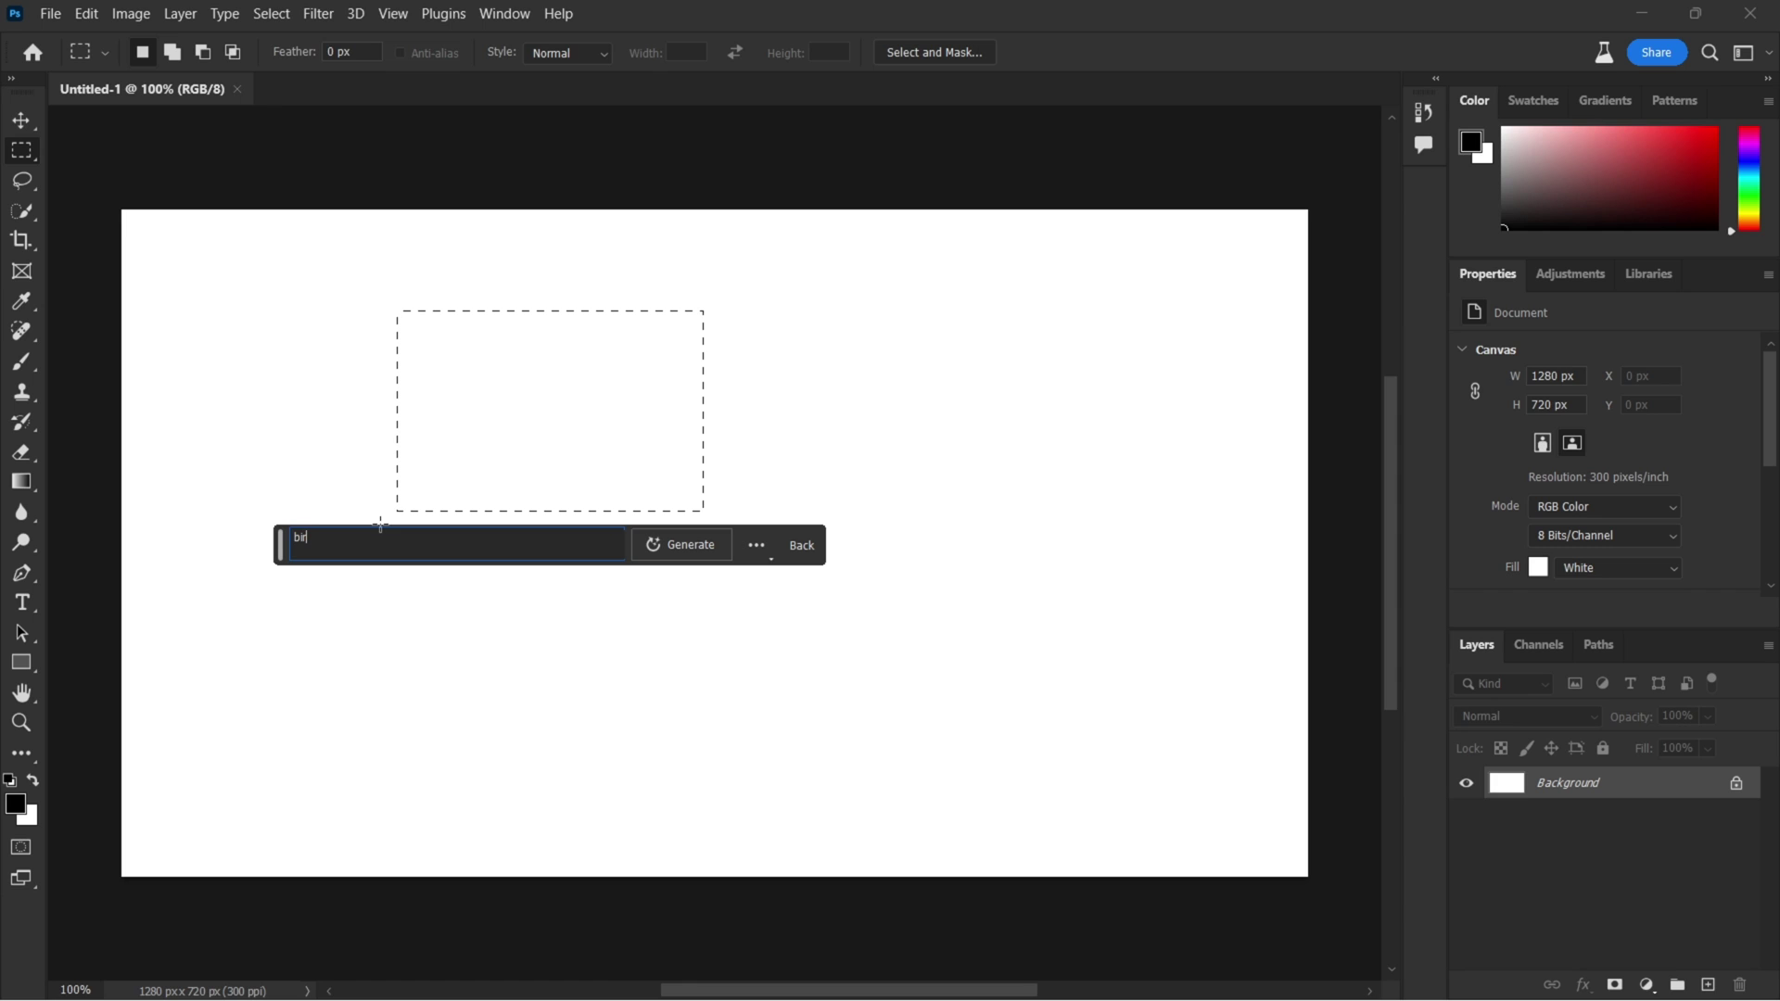
text(d)
key(Return)
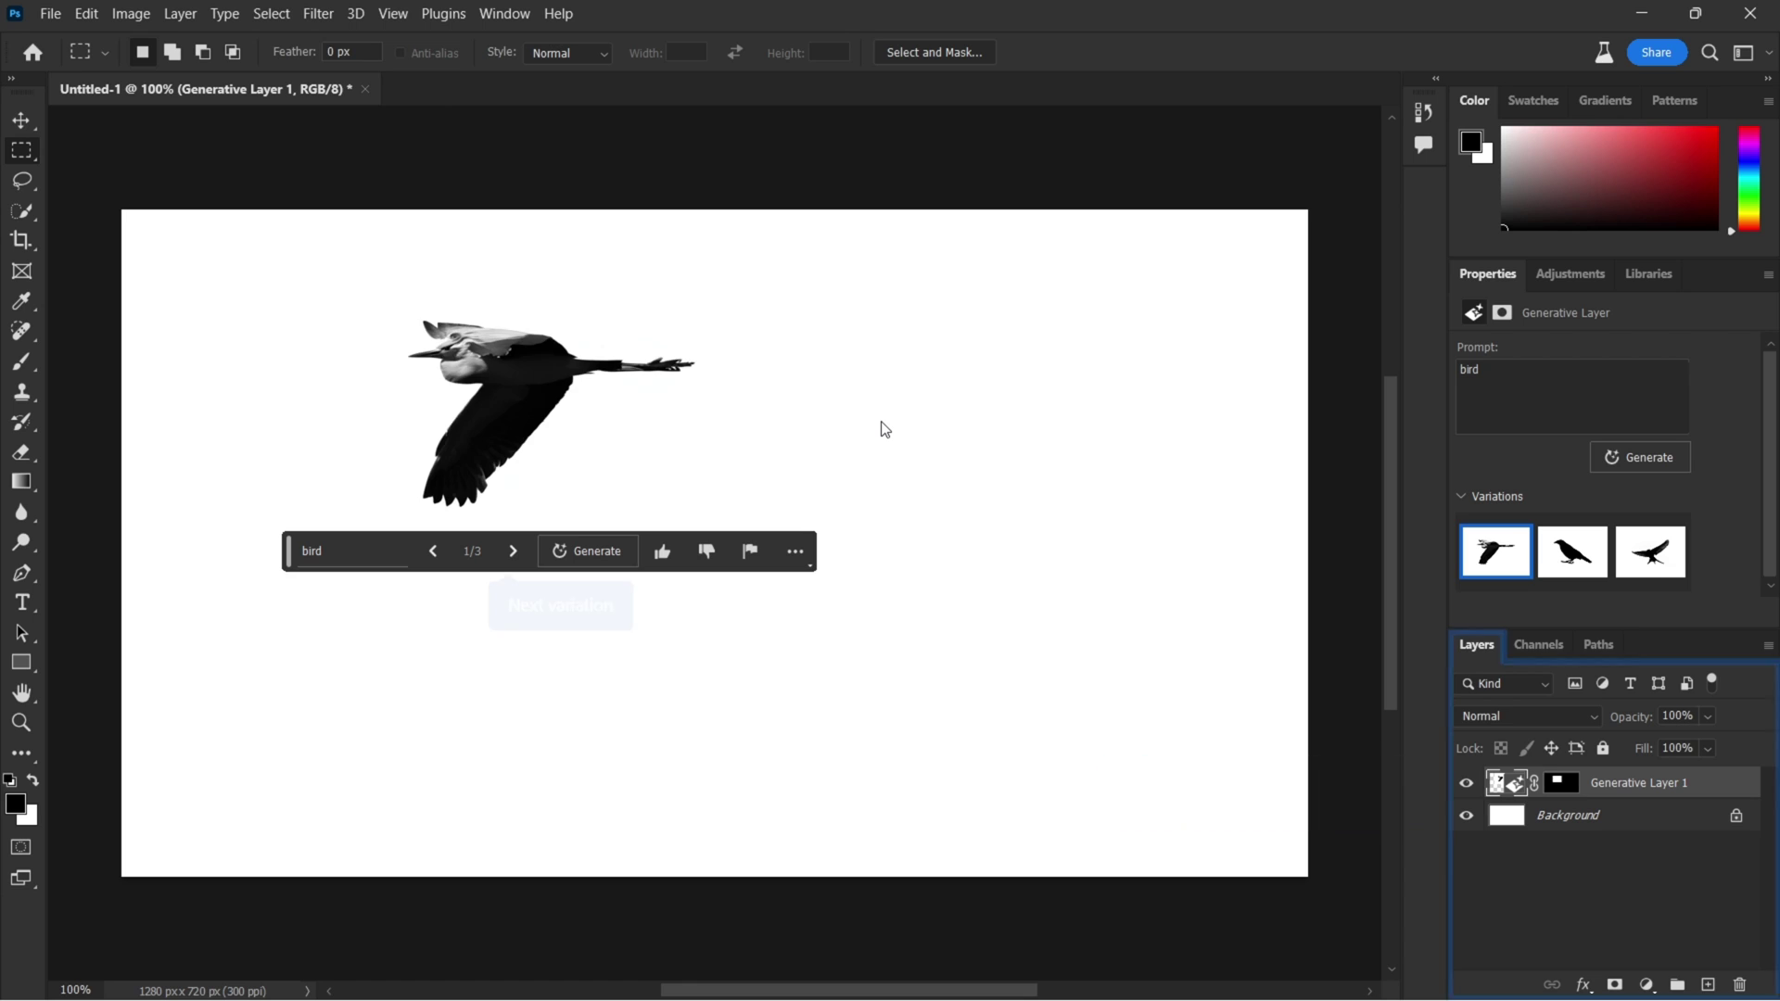
Step: Step through the bird variations to the third, a wings-spread silhouette
click(1599, 566)
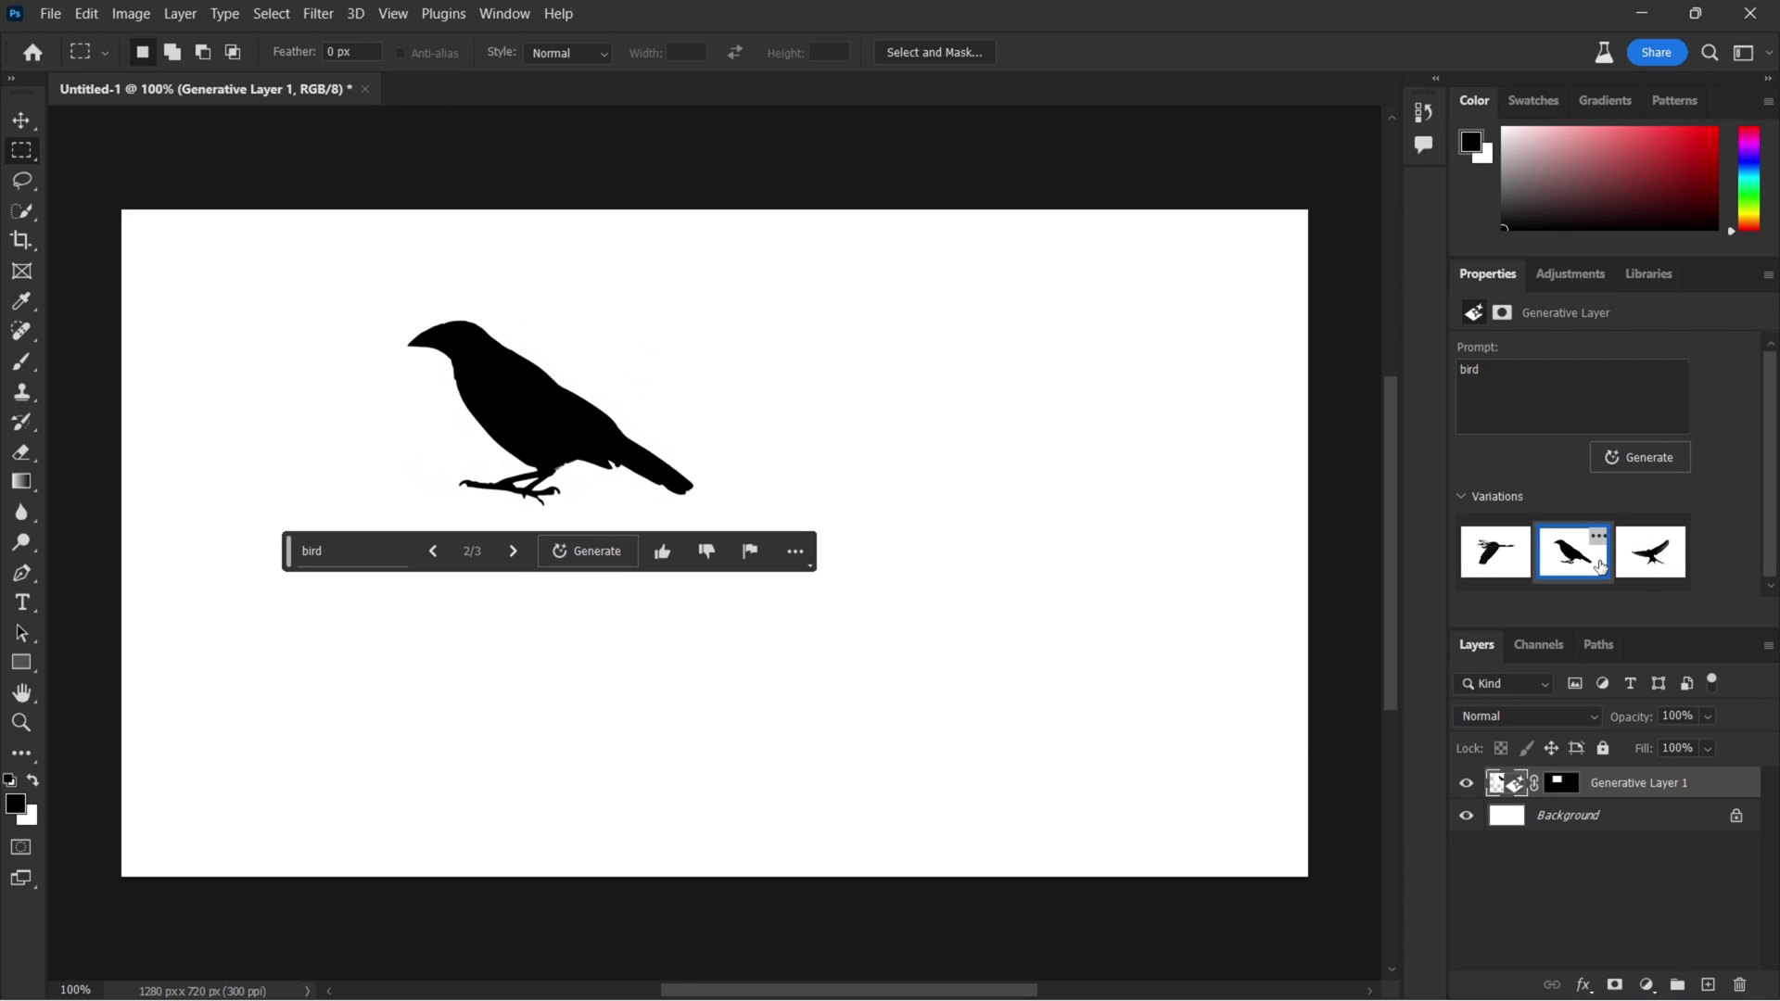
click(1650, 554)
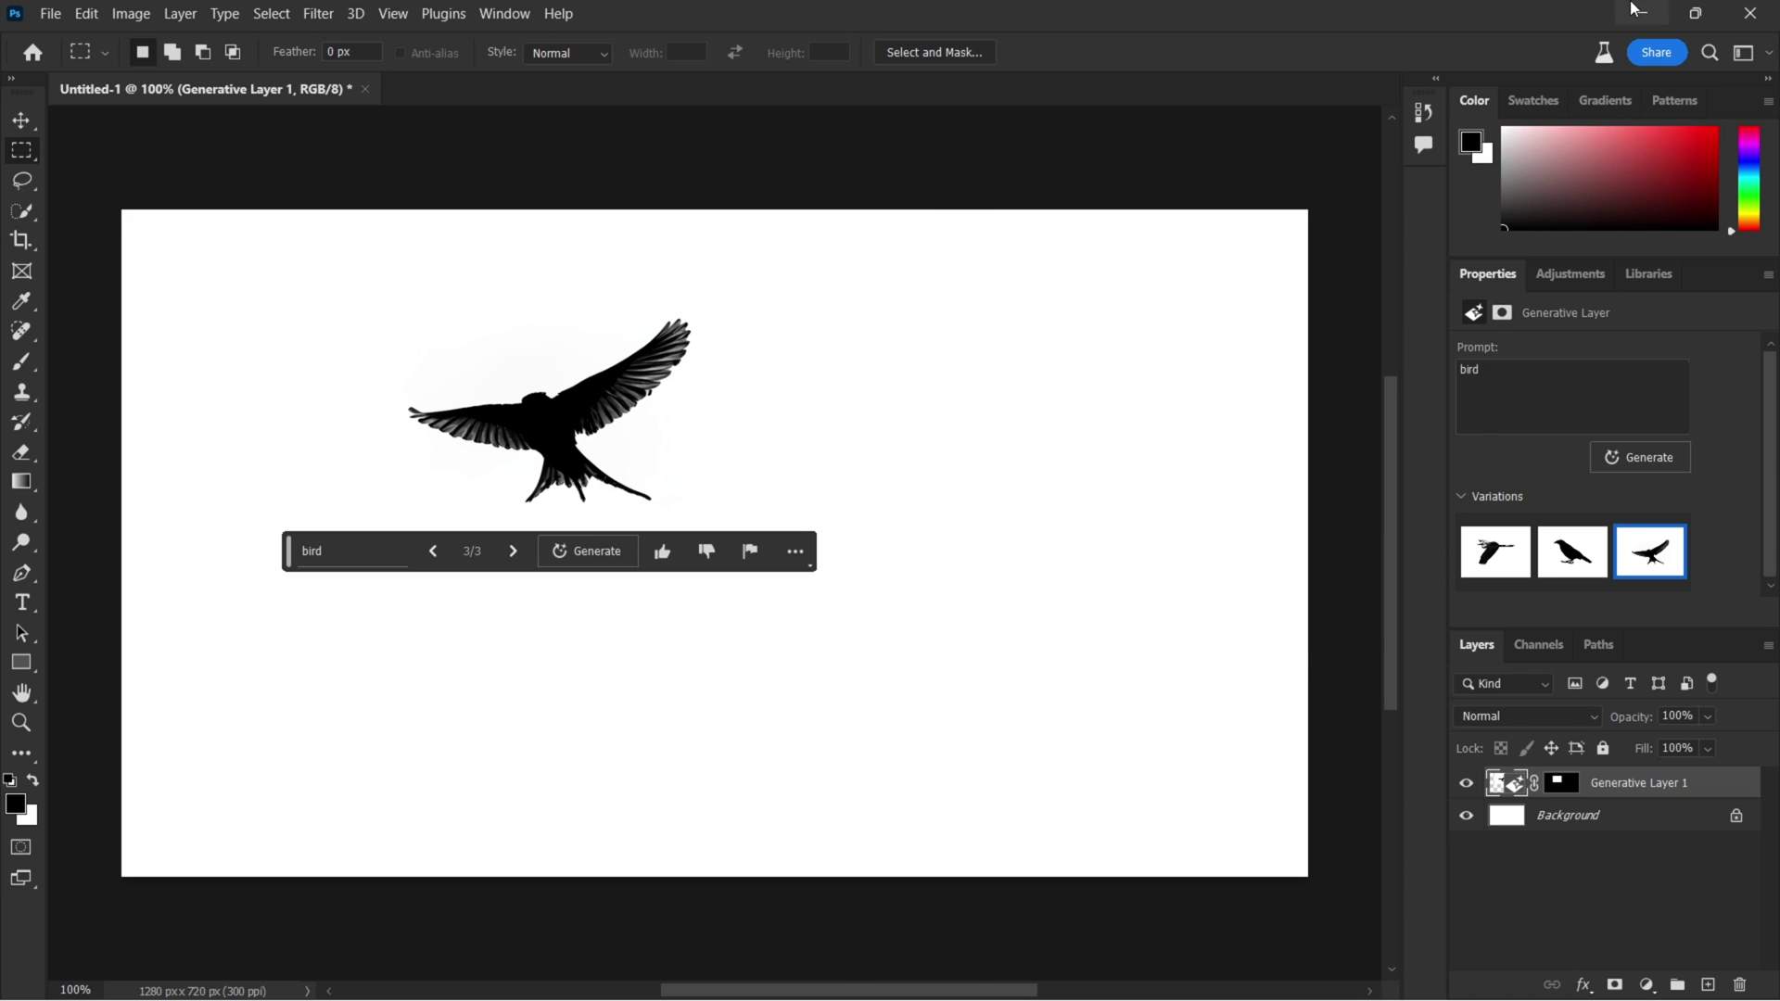